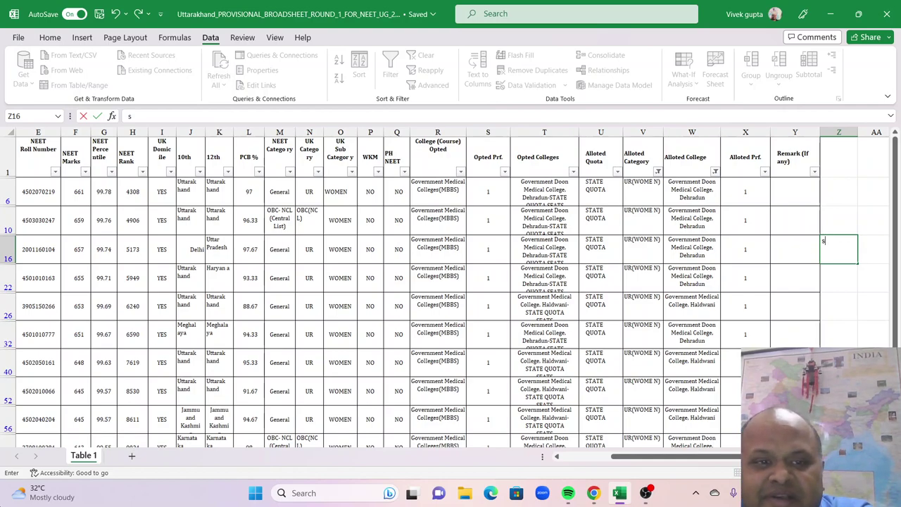
Remove all existing filters from the broadsheet and turn filtering back on for its header row.
click(234, 216)
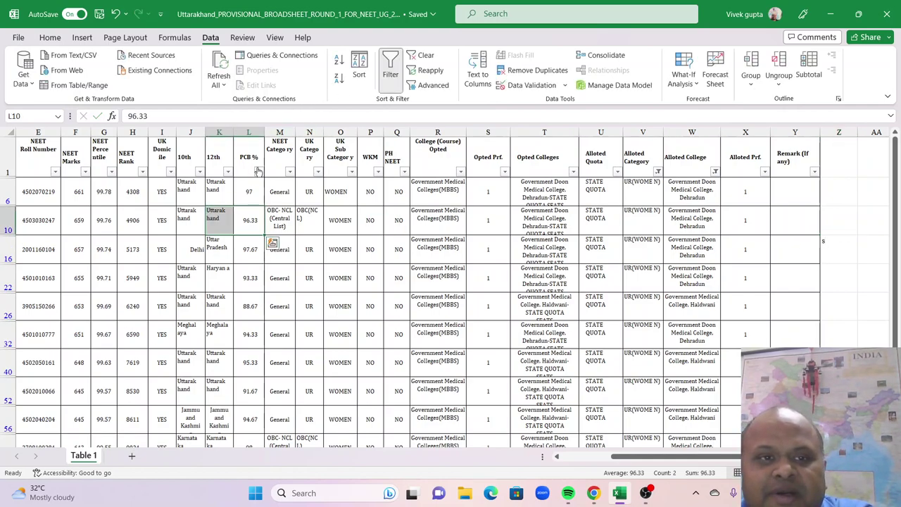
click(390, 71)
click(355, 260)
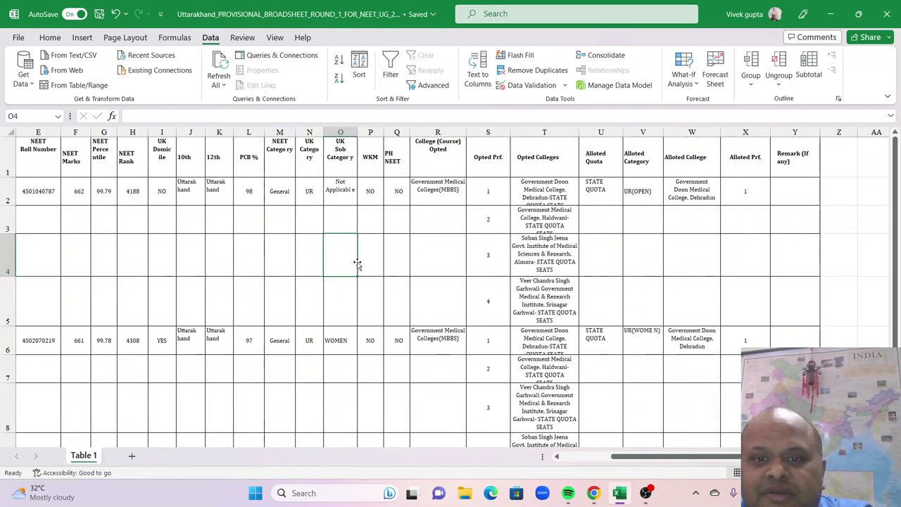
click(490, 266)
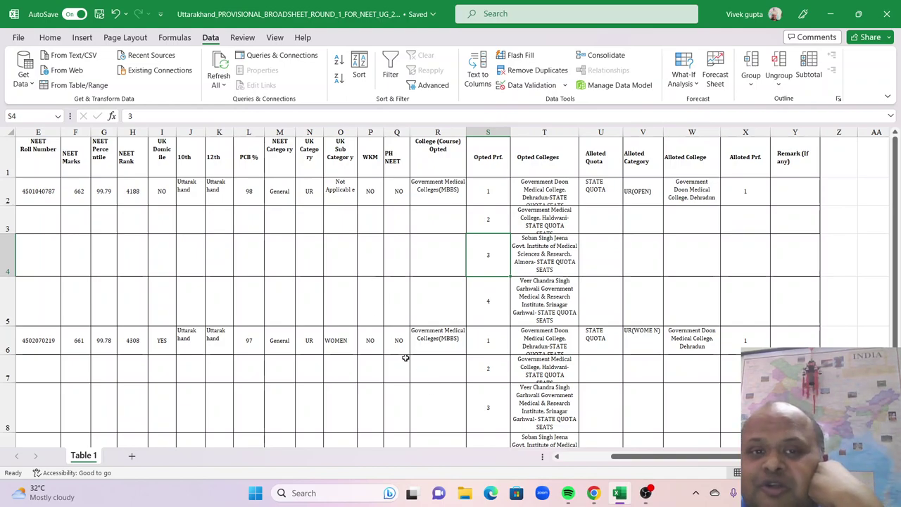
click(390, 70)
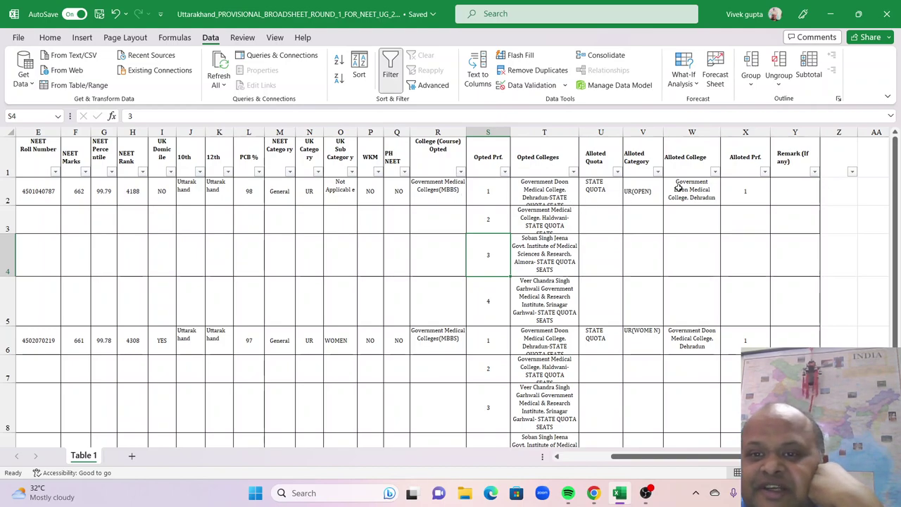
Restrict the Alloted College filter selection to Government Doon Medical College and Government Medical College, Haldwani.
click(714, 173)
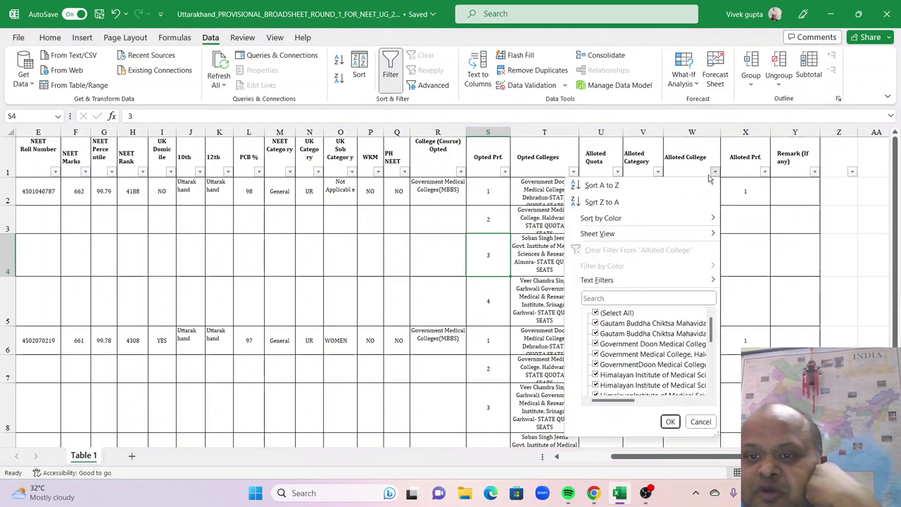
click(595, 313)
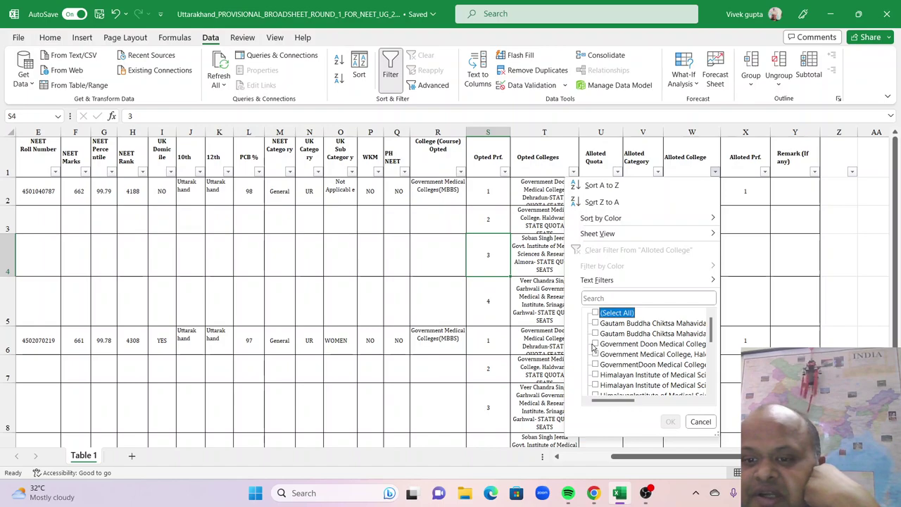
click(594, 344)
click(595, 354)
Add the Soban Singh Jeena Govt. Institute and Veer Chandra Singh Garhwali entries to the college selection and apply the filter.
scroll(596, 376, down, 1)
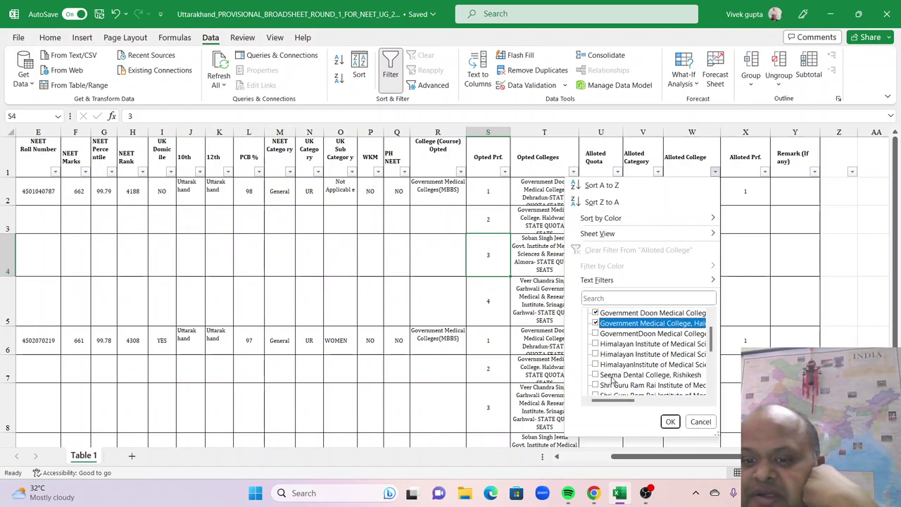
scroll(607, 380, down, 1)
click(595, 386)
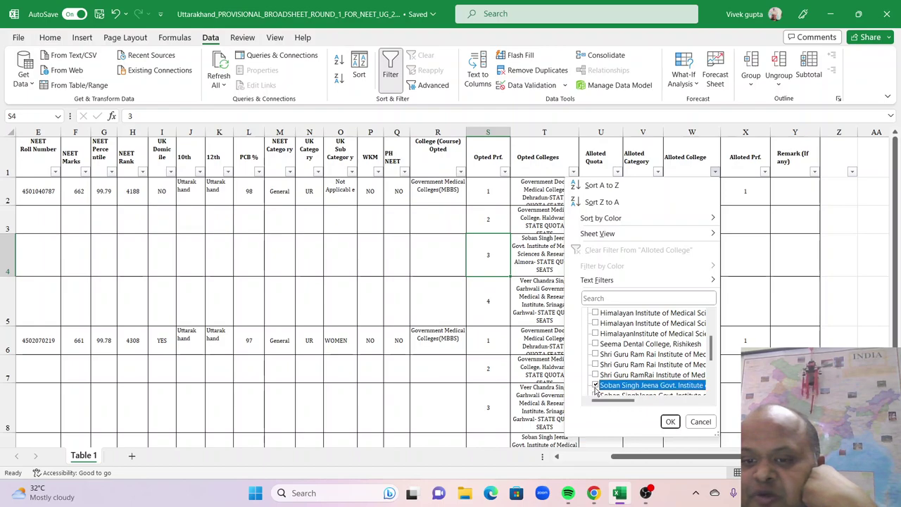
scroll(594, 383, down, 2)
click(595, 333)
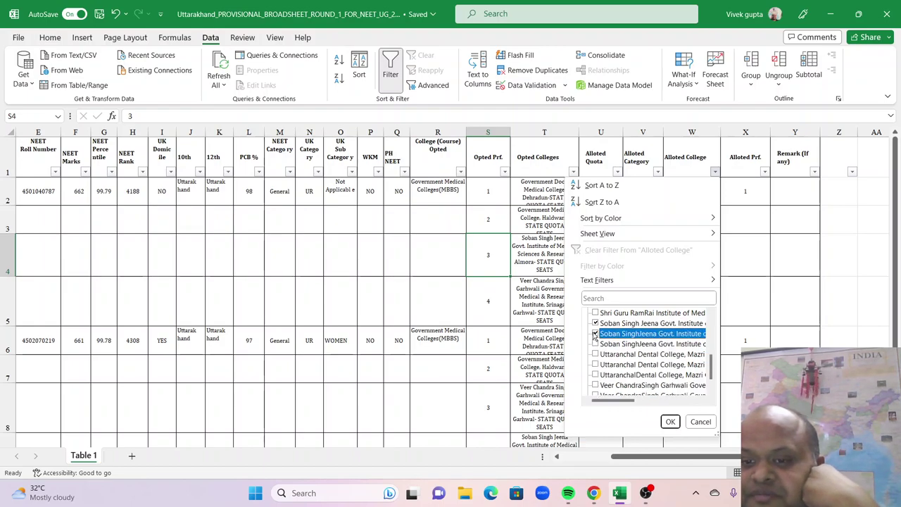
click(596, 343)
scroll(602, 359, down, 1)
click(595, 365)
click(595, 375)
click(669, 420)
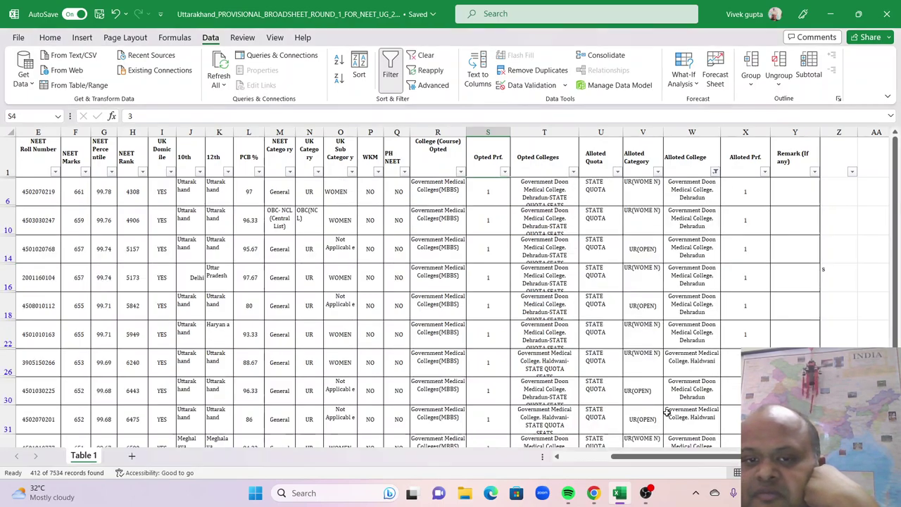
Filter the Alloted Category column to show only UR(OPEN).
click(596, 249)
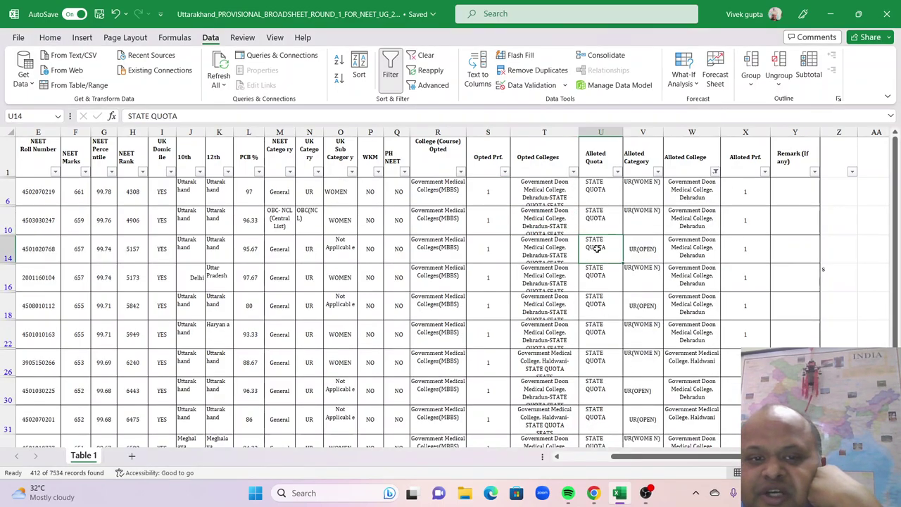
click(657, 172)
click(549, 312)
scroll(565, 380, down, 3)
scroll(562, 380, up, 3)
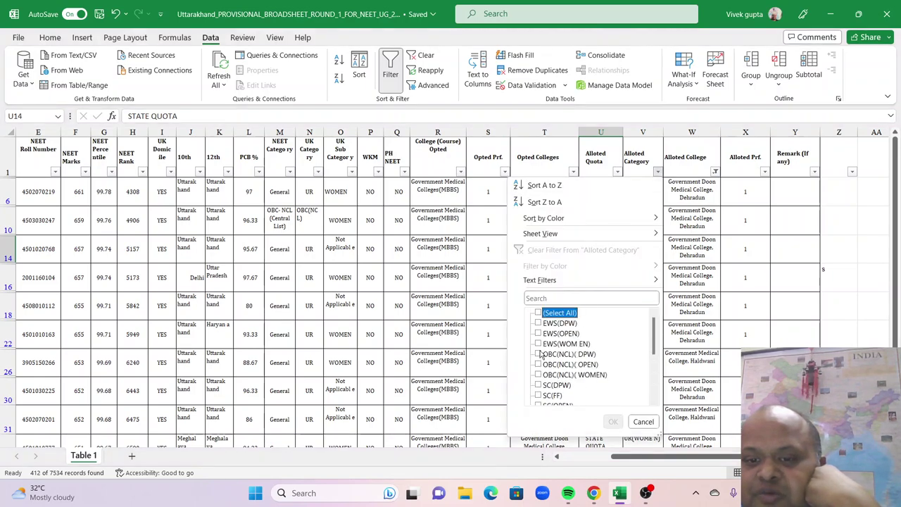
scroll(540, 355, down, 3)
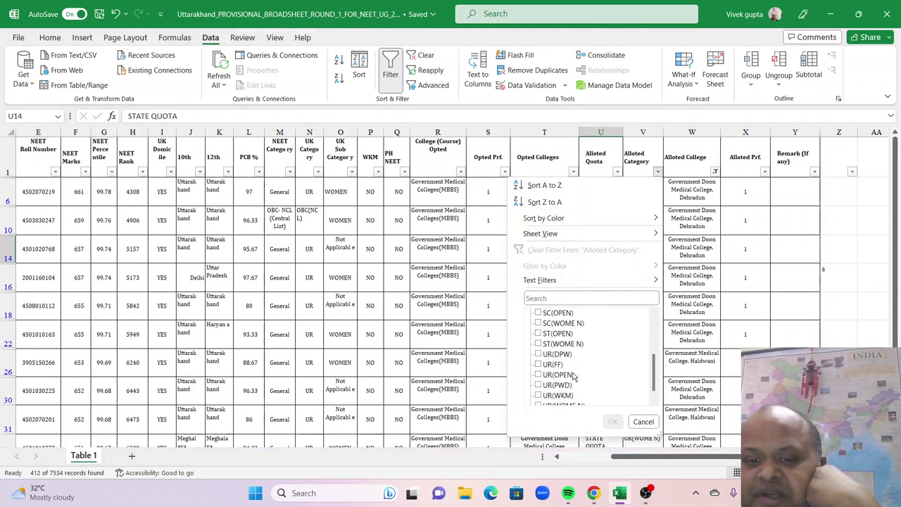
click(539, 375)
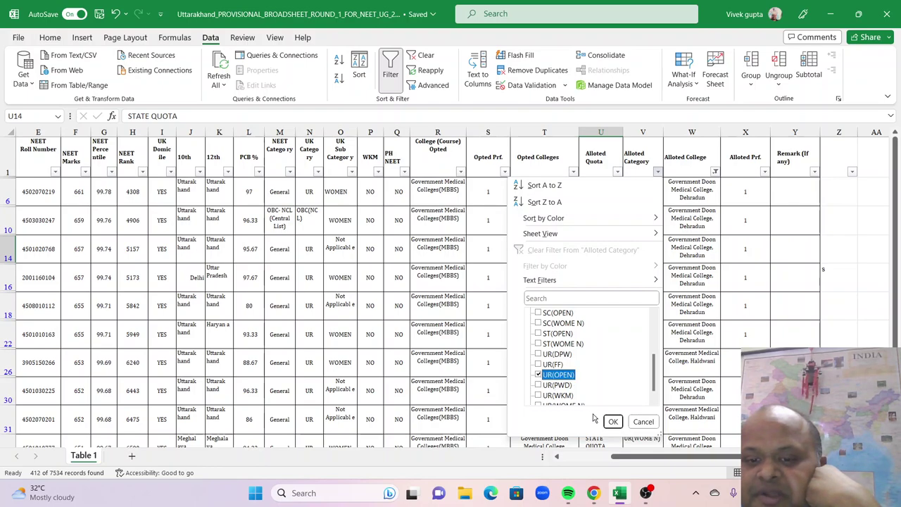
click(613, 421)
Examine the lowest and highest NEET marks among the UR(OPEN) allotments.
drag(896, 240, 896, 278)
click(83, 416)
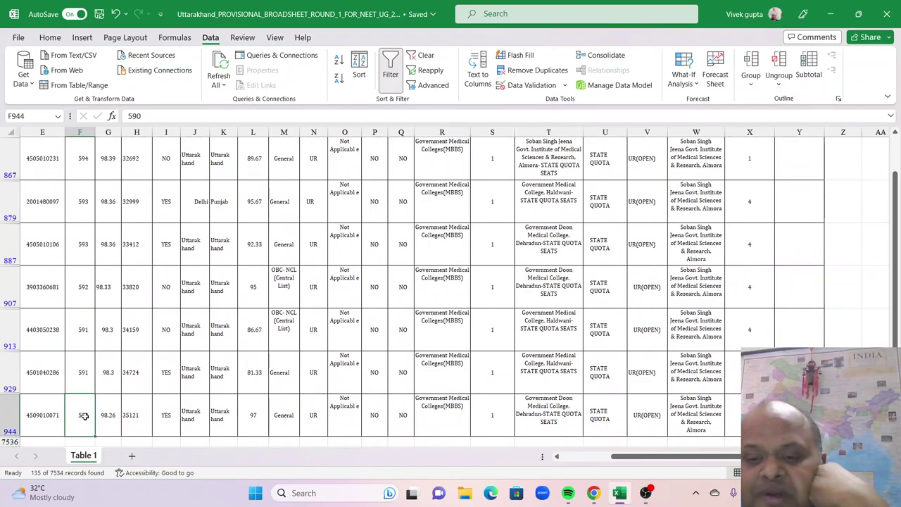
scroll(84, 416, up, 5)
scroll(83, 416, up, 10)
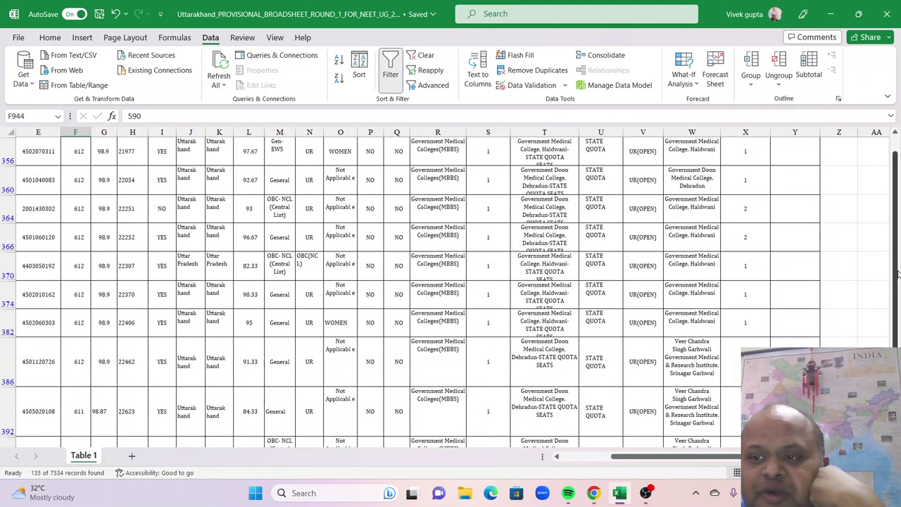
drag(899, 270, 899, 254)
click(73, 197)
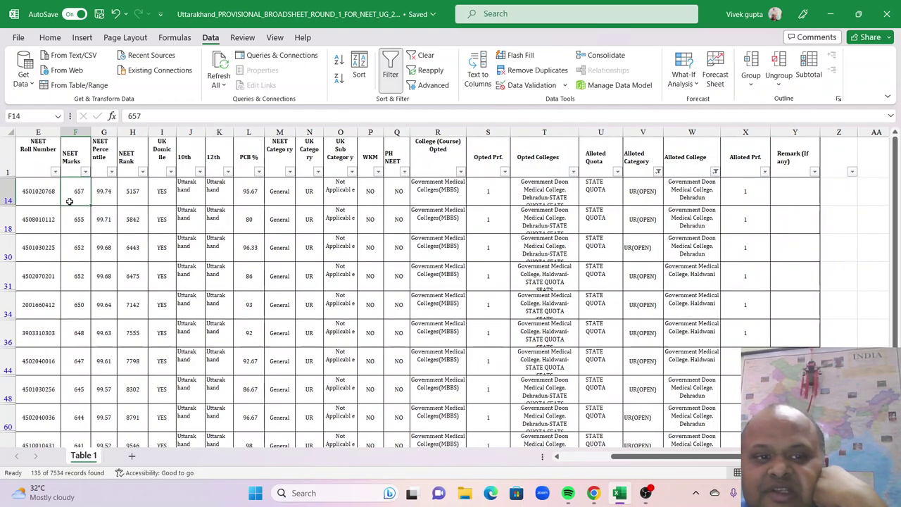
click(75, 243)
click(66, 352)
click(104, 291)
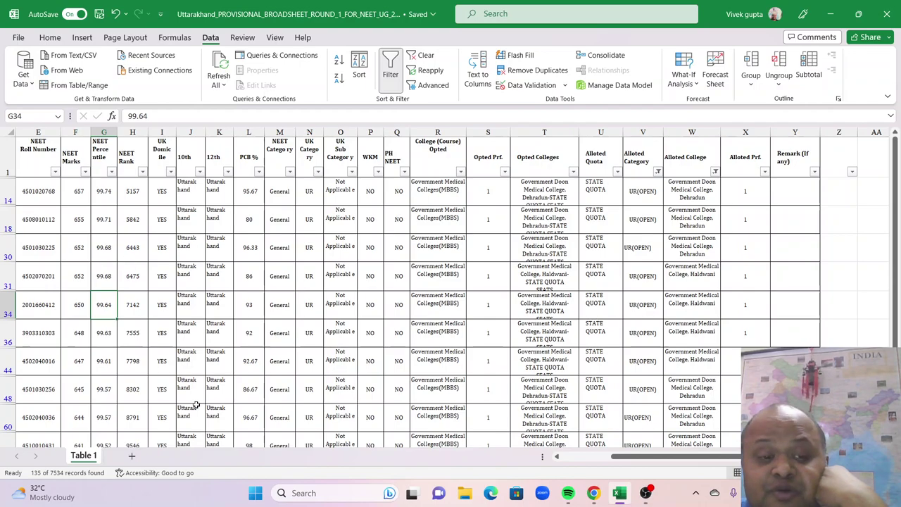
Review the NEET ranks of the UR(OPEN) allotments from the first row to the last.
scroll(170, 384, down, 1)
scroll(170, 384, up, 1)
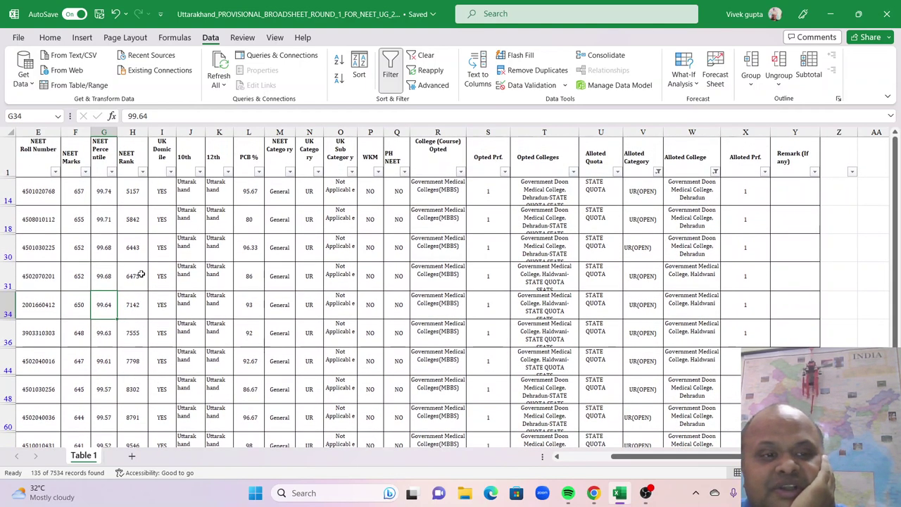
click(138, 195)
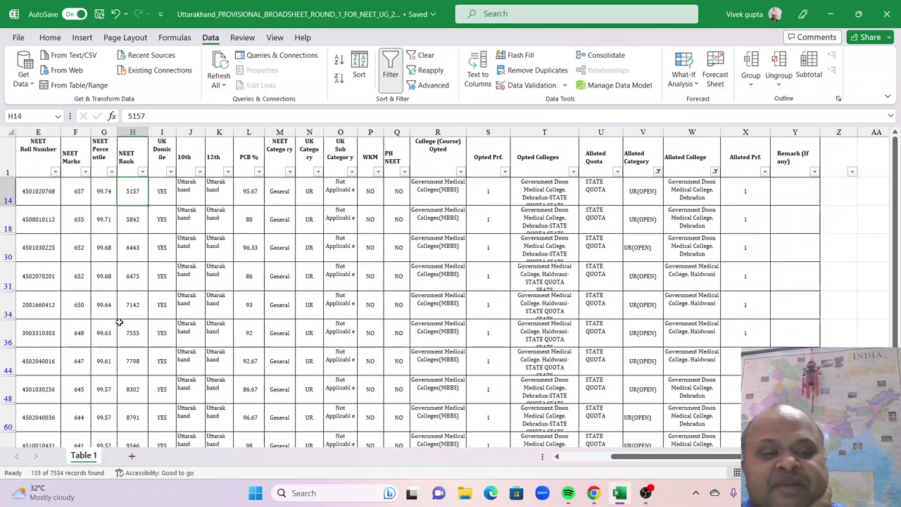
scroll(148, 247, down, 1)
scroll(182, 383, down, 7)
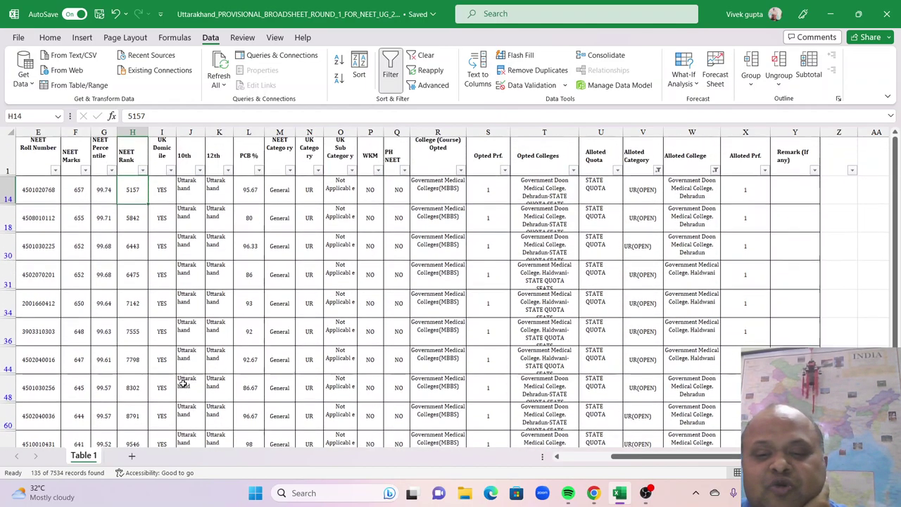
scroll(182, 383, down, 3)
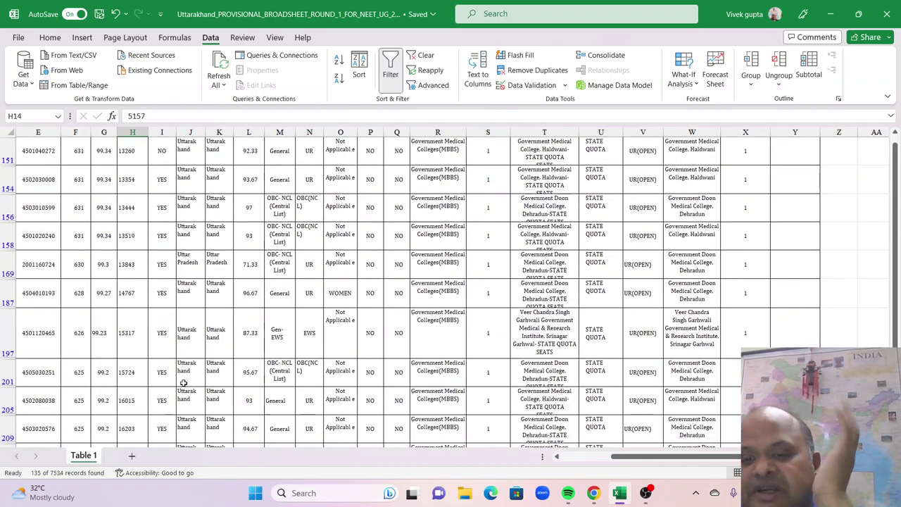
scroll(134, 447, down, 6)
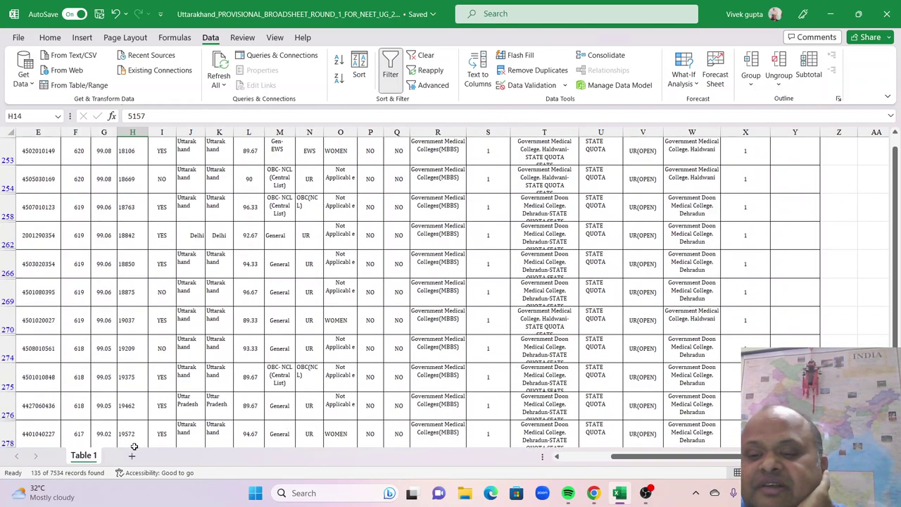
scroll(133, 446, down, 8)
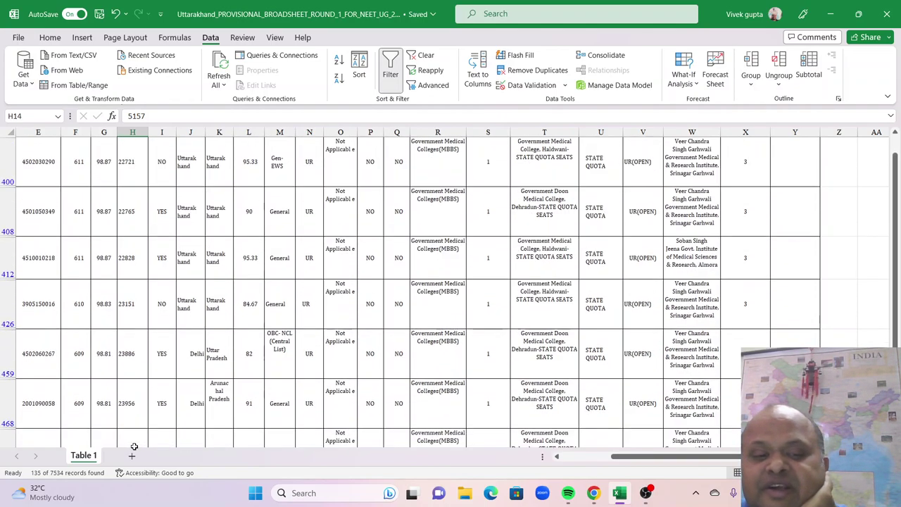
scroll(134, 446, down, 8)
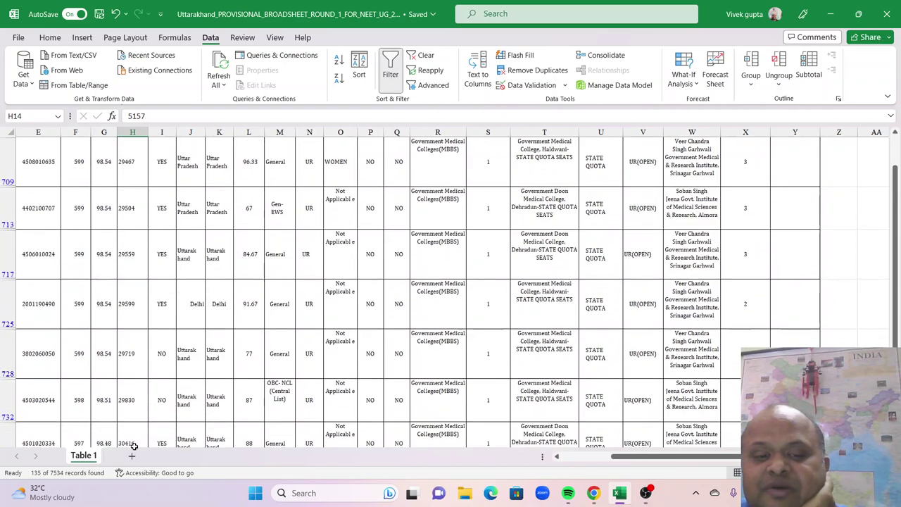
scroll(134, 446, down, 1)
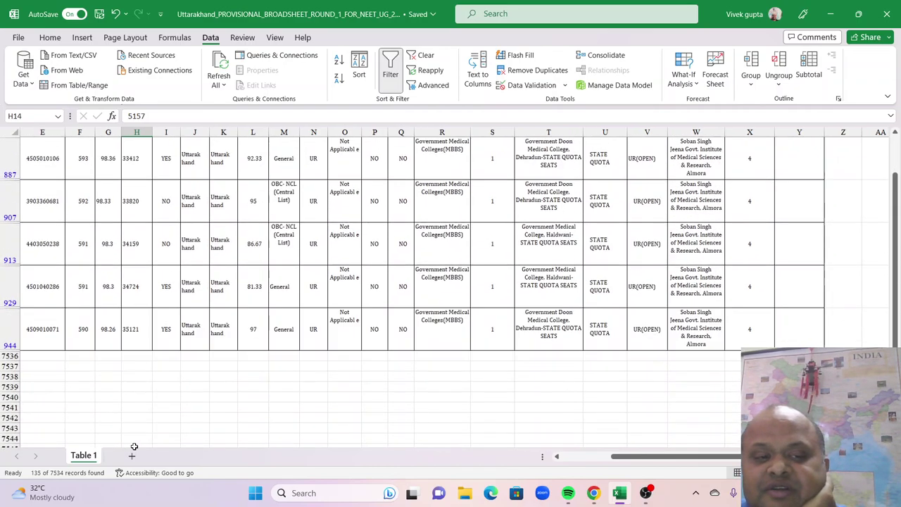
scroll(133, 446, up, 2)
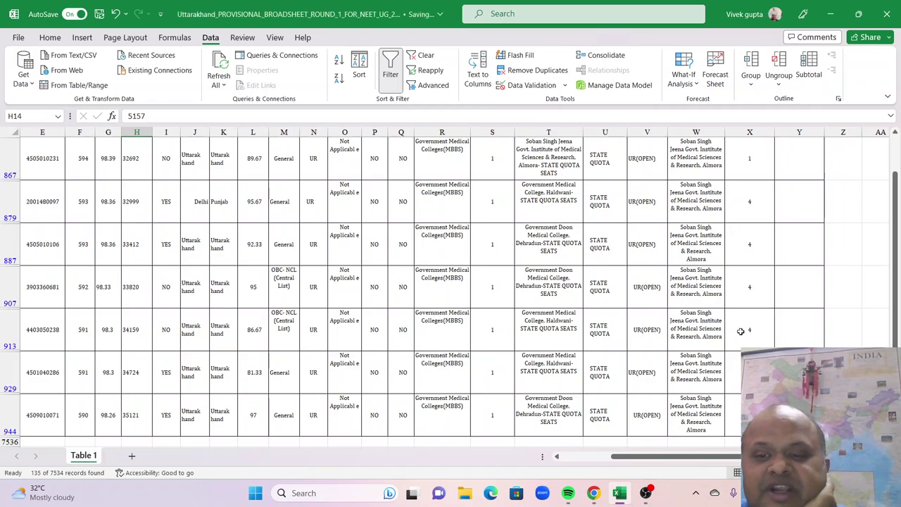
drag(897, 257, 897, 250)
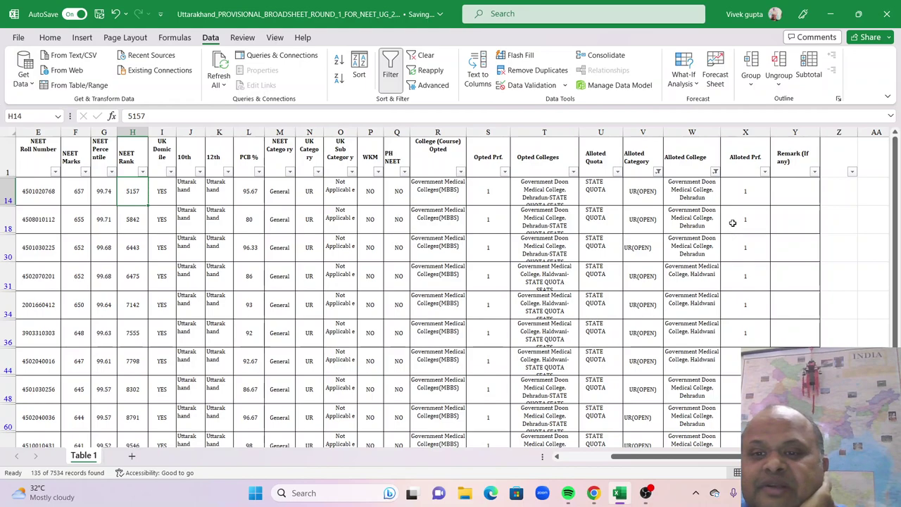
Change the Alloted Category filter from UR(OPEN) to UR(WOME N) and look over the filtered rows.
click(657, 172)
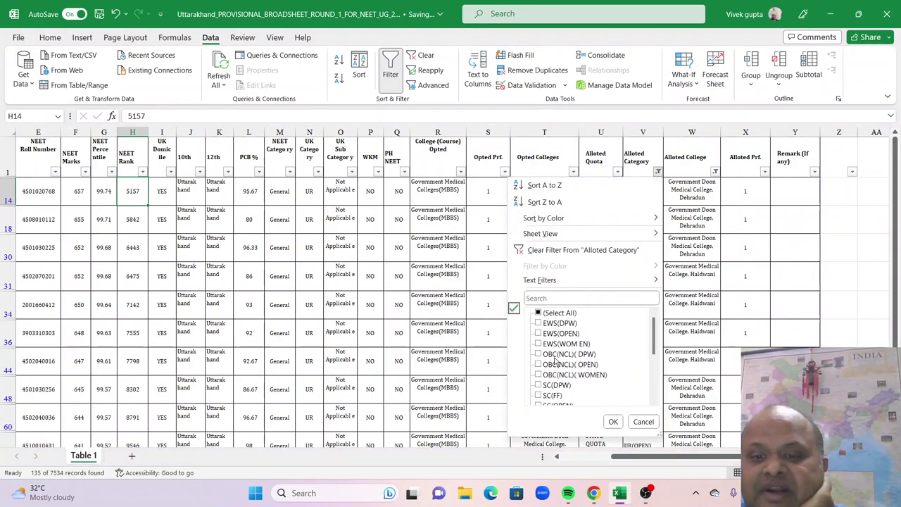
scroll(559, 380, down, 5)
click(537, 364)
click(538, 395)
click(613, 421)
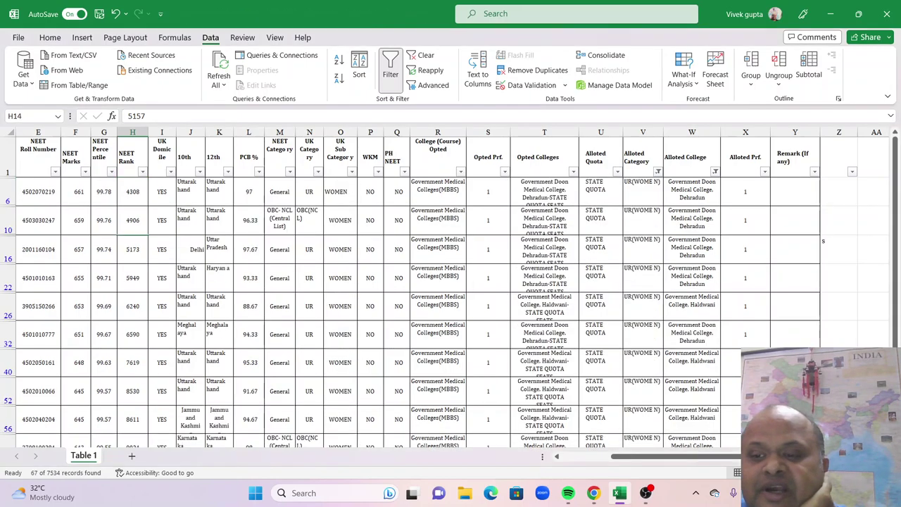
mouse_move(888, 155)
mouse_down()
mouse_move(888, 190)
mouse_move(885, 155)
mouse_up()
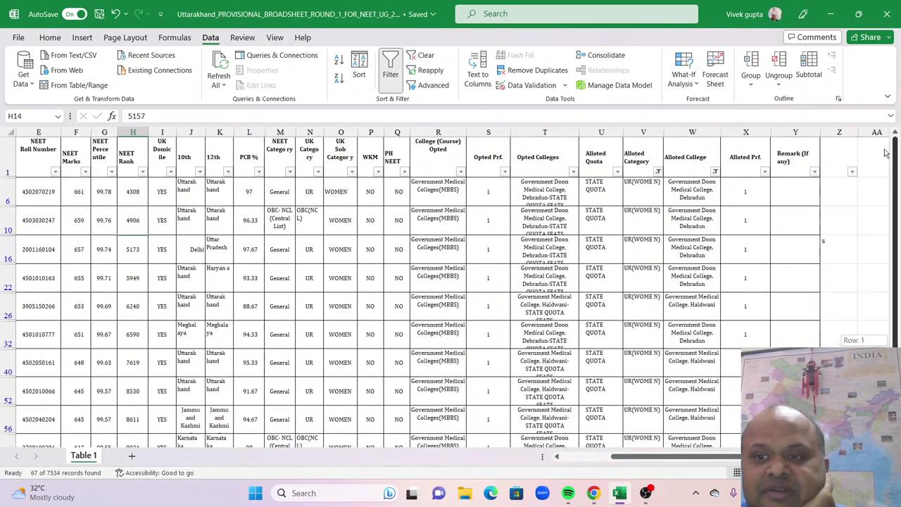
Switch the Alloted Category filter to show only UR(WKM) allotments.
click(657, 172)
click(538, 385)
click(538, 394)
click(612, 421)
scroll(646, 390, up, 2)
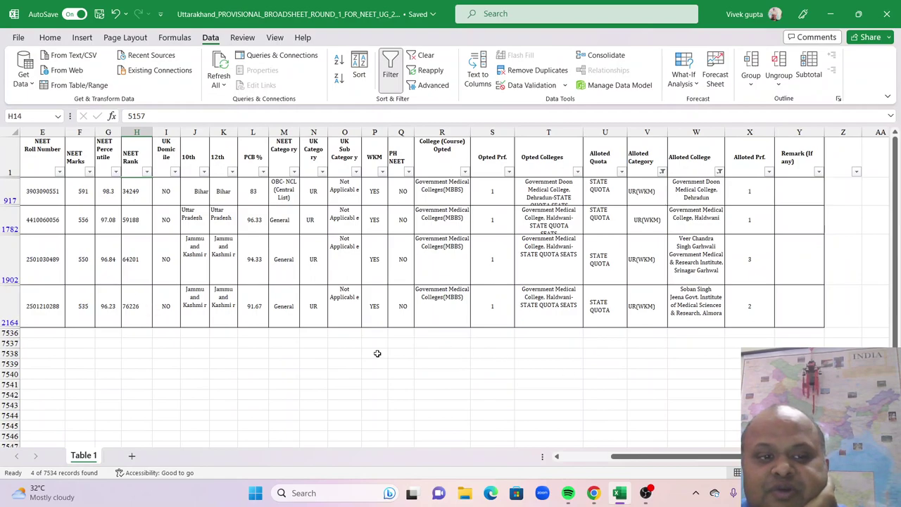
Examine the state ranks, allotted category and allotted preferences of the UR(WKM) rows.
scroll(675, 456, left, 5)
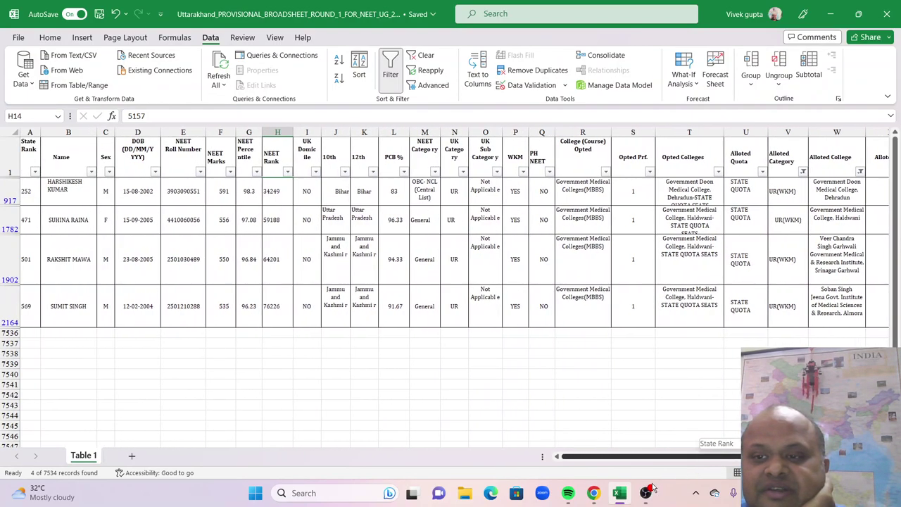
click(790, 200)
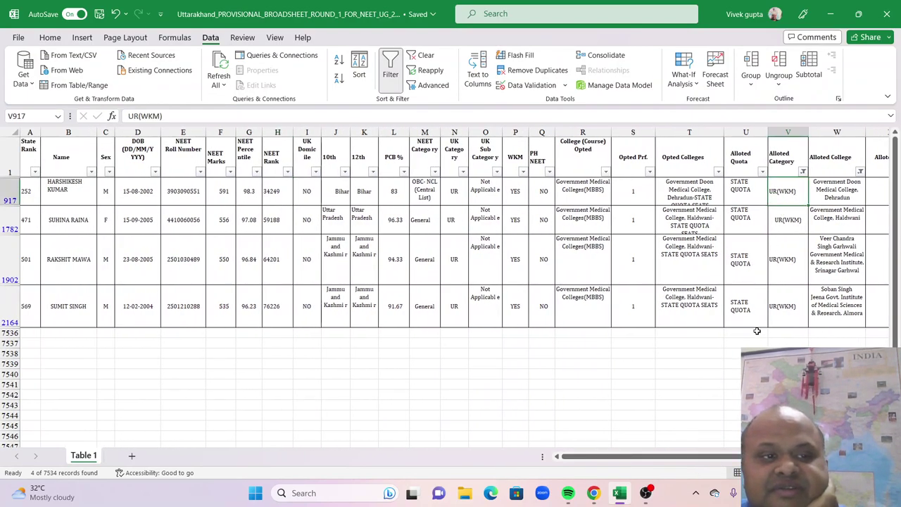
scroll(739, 352, right, 2)
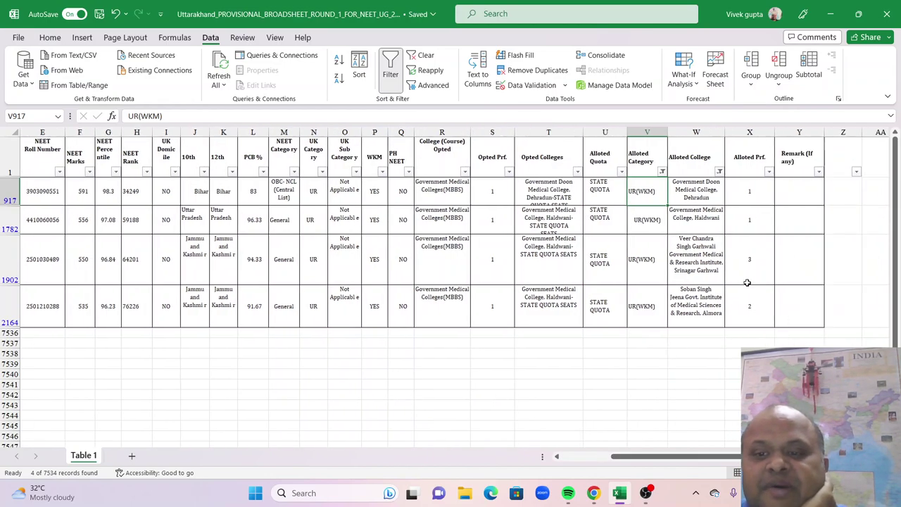
Change the Alloted Category filter to show only the SC(OPEN) allotments.
click(719, 172)
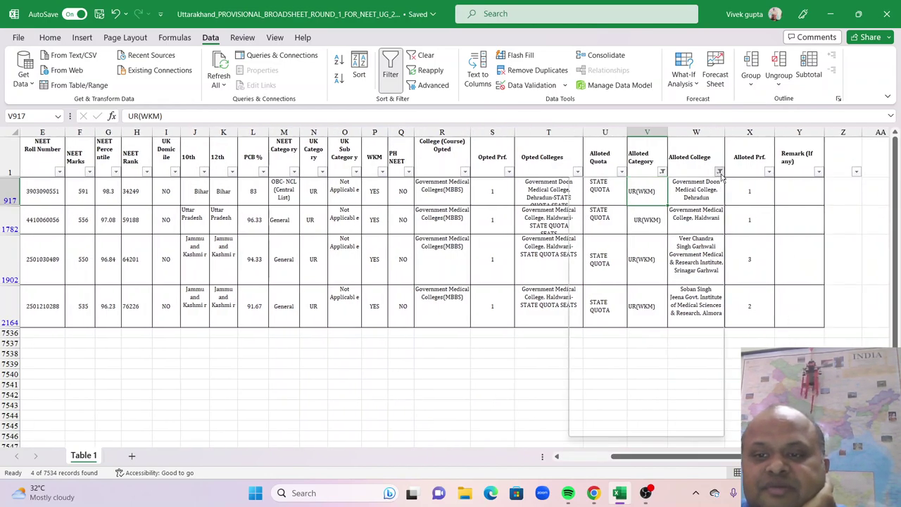
click(674, 421)
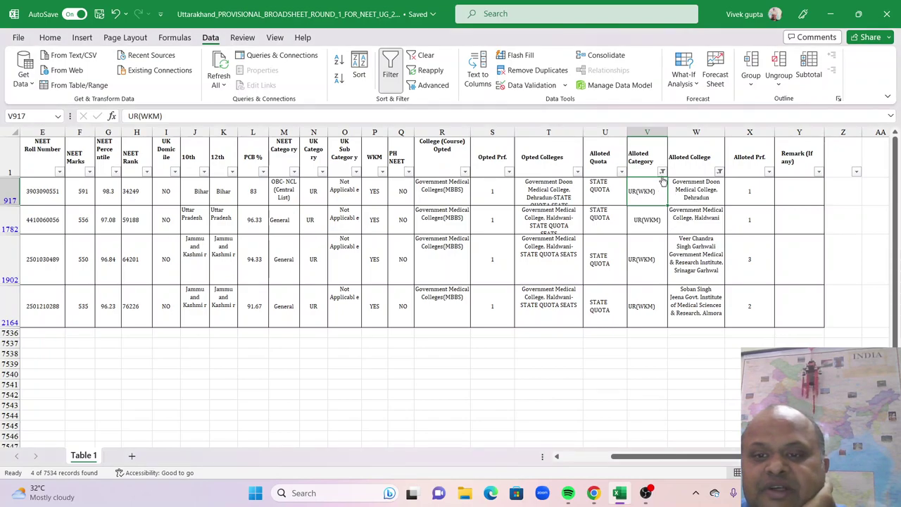
click(661, 173)
scroll(584, 389, down, 4)
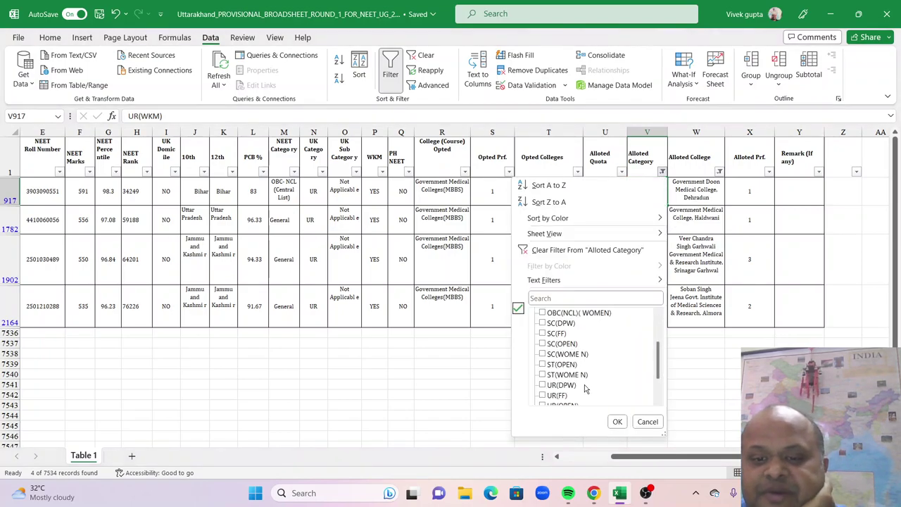
click(543, 387)
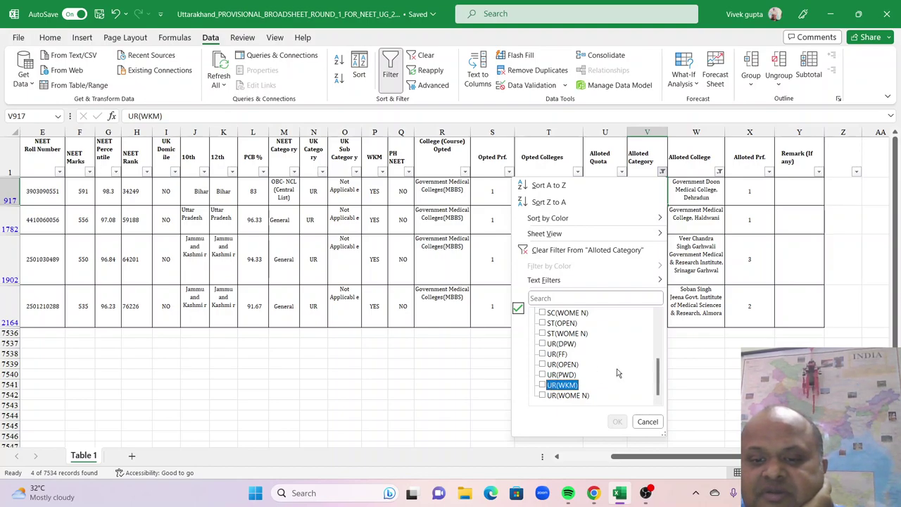
click(661, 380)
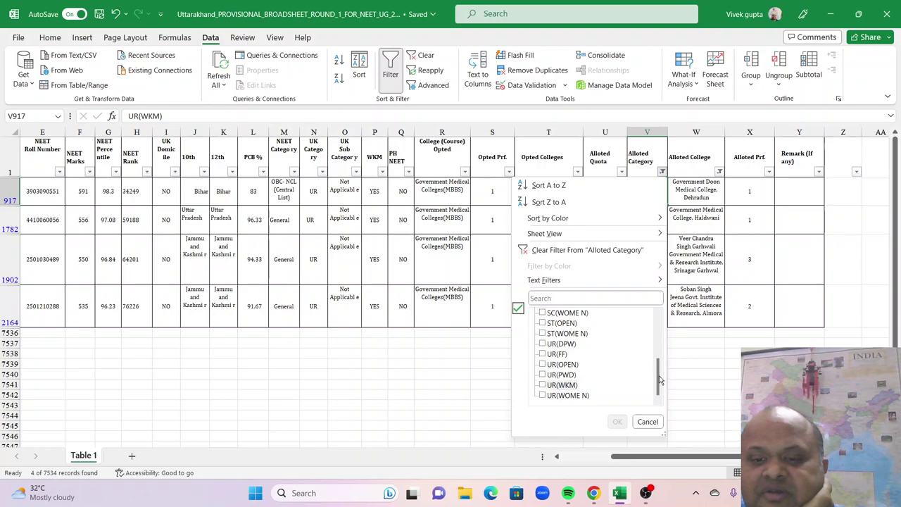
drag(660, 380, 664, 352)
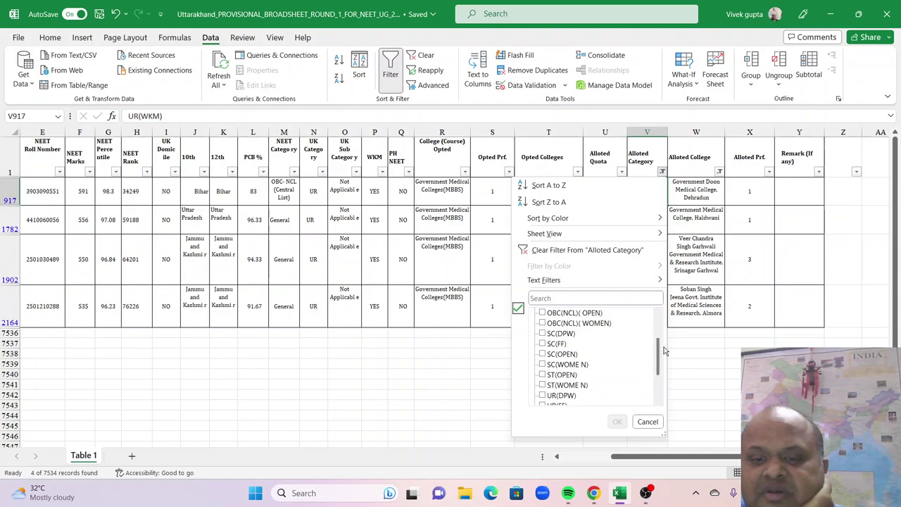
click(542, 353)
click(617, 421)
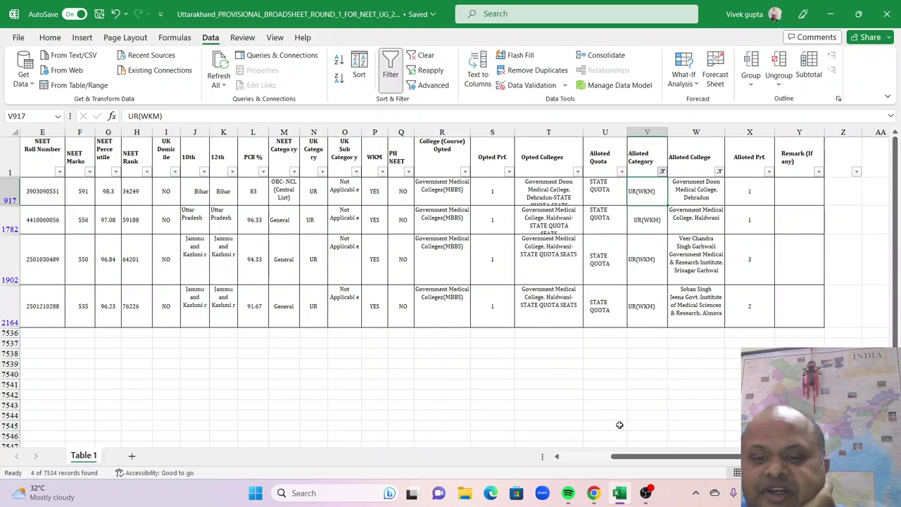
Review the marks, ranks and allotted colleges of the SC(OPEN) rows down to the last one.
scroll(896, 276, down, 10)
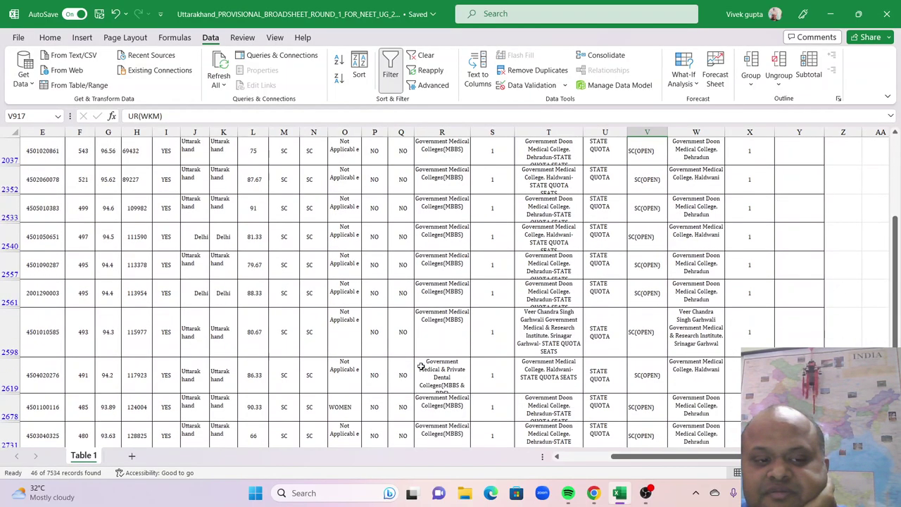
scroll(420, 367, down, 5)
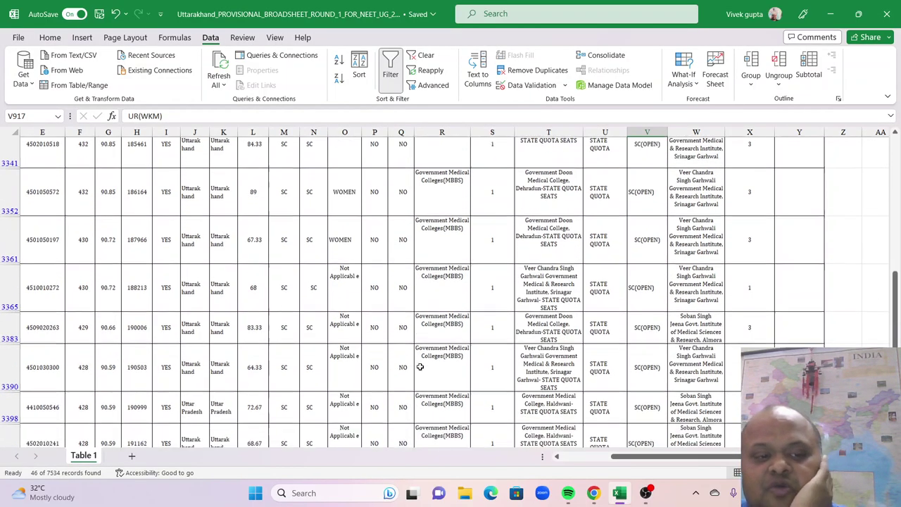
scroll(420, 367, up, 2)
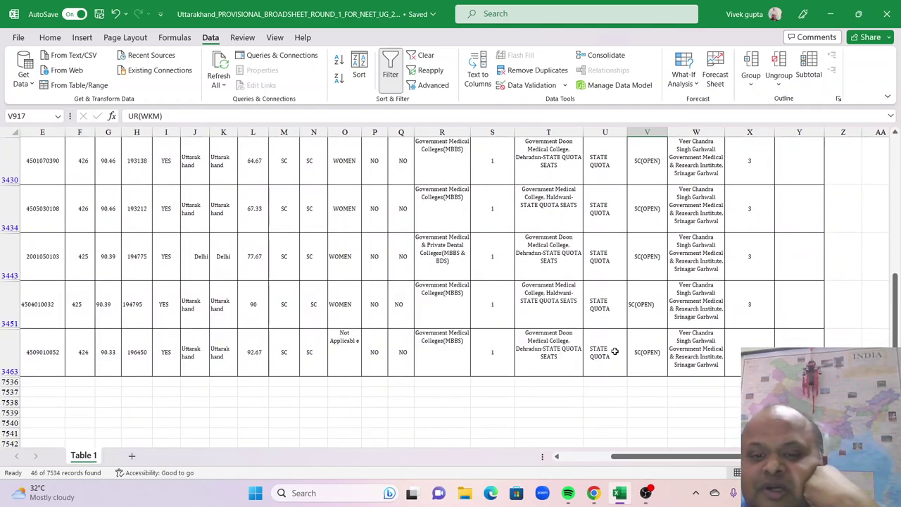
click(685, 348)
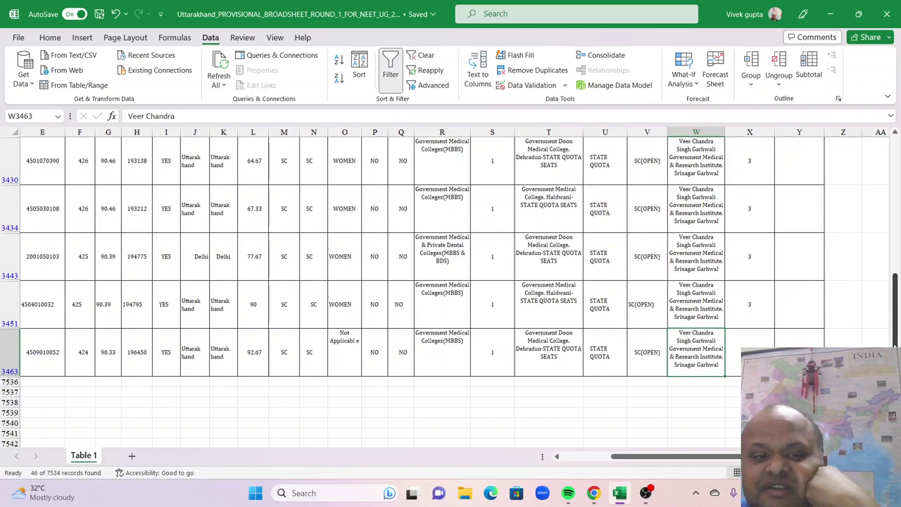
drag(895, 345, 803, 173)
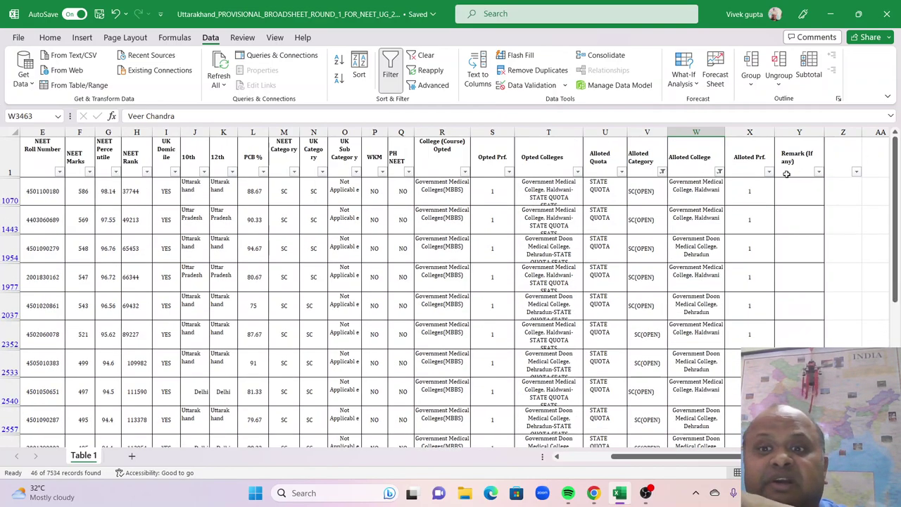
Switch the Alloted Category filter to ST(OPEN) only and check the NEET marks of the filtered rows.
click(661, 172)
scroll(558, 357, down, 4)
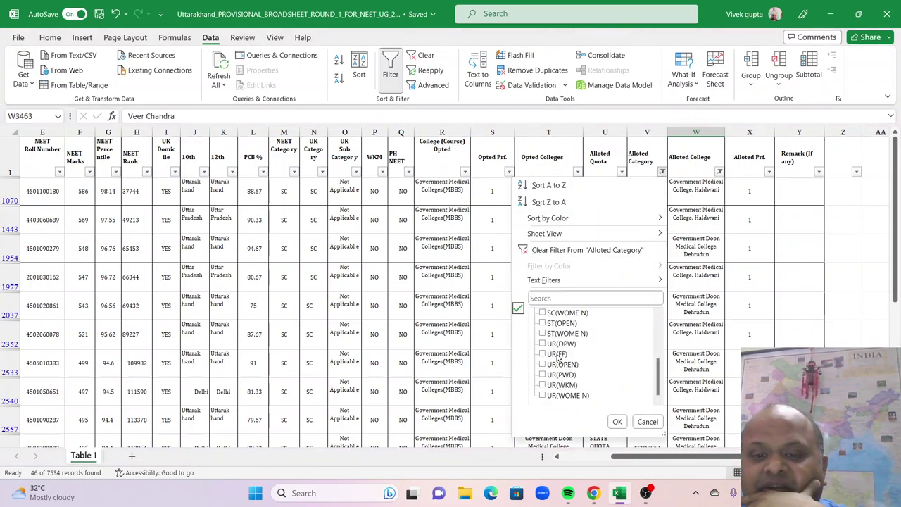
click(543, 363)
scroll(570, 366, down, 1)
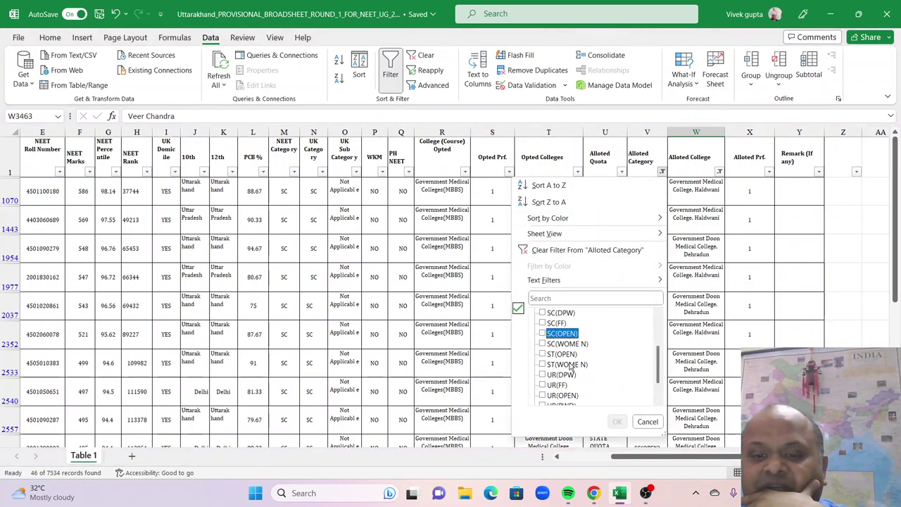
click(542, 355)
click(616, 421)
drag(895, 262, 895, 176)
click(79, 388)
Restrict the Alloted College filter to Gautam Buddha Chiktsa Mahavidayalaya, Himalayan Institute of Medical Science and both Shri Guru Ram Rai Institute entries.
click(718, 172)
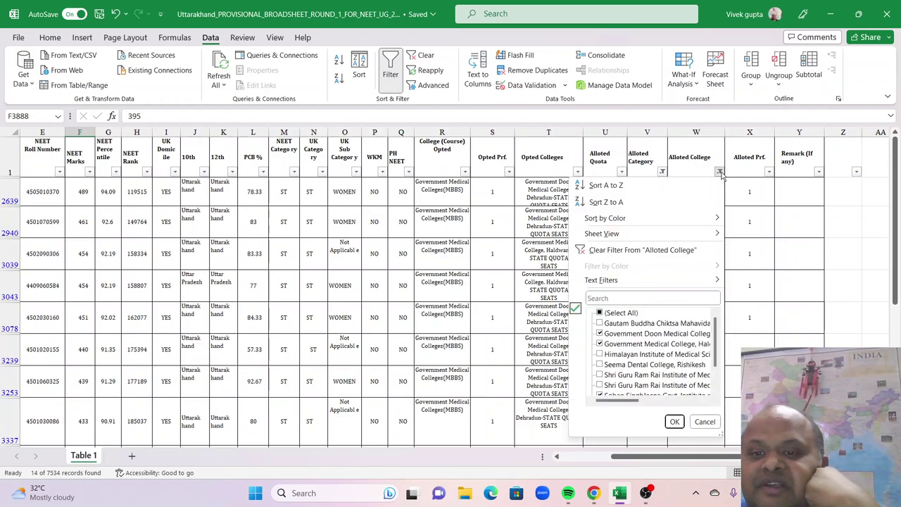
click(599, 313)
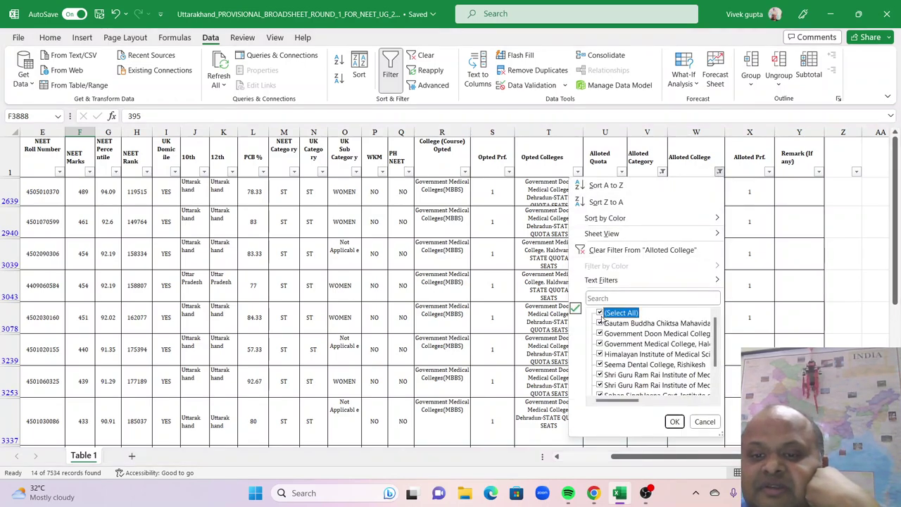
click(600, 323)
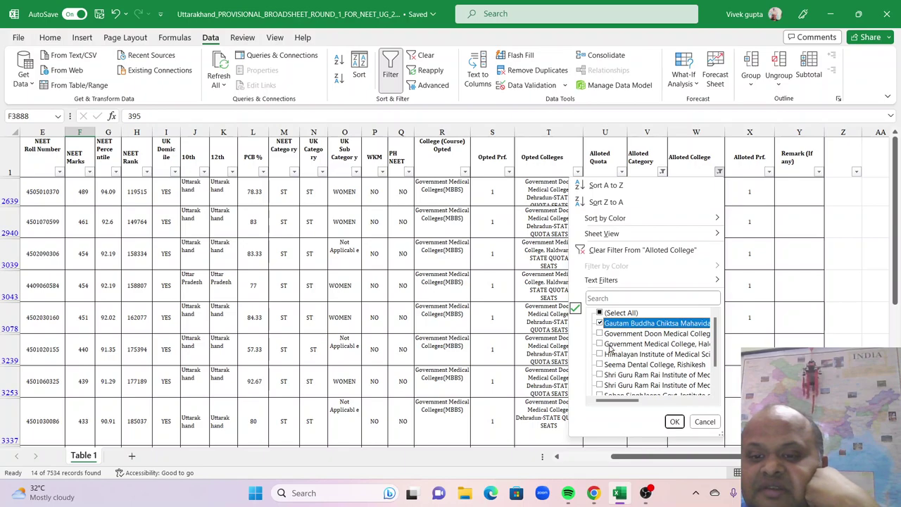
scroll(611, 350, down, 1)
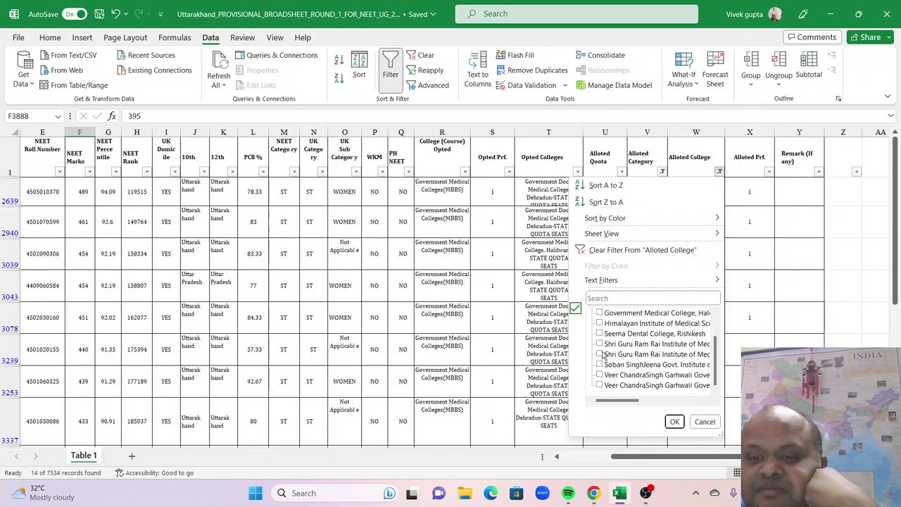
click(600, 344)
click(600, 354)
scroll(630, 359, up, 1)
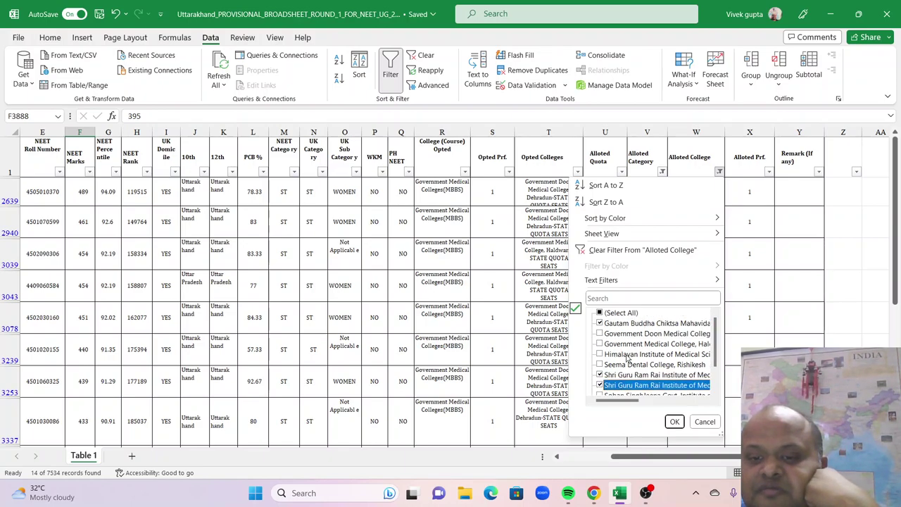
click(598, 354)
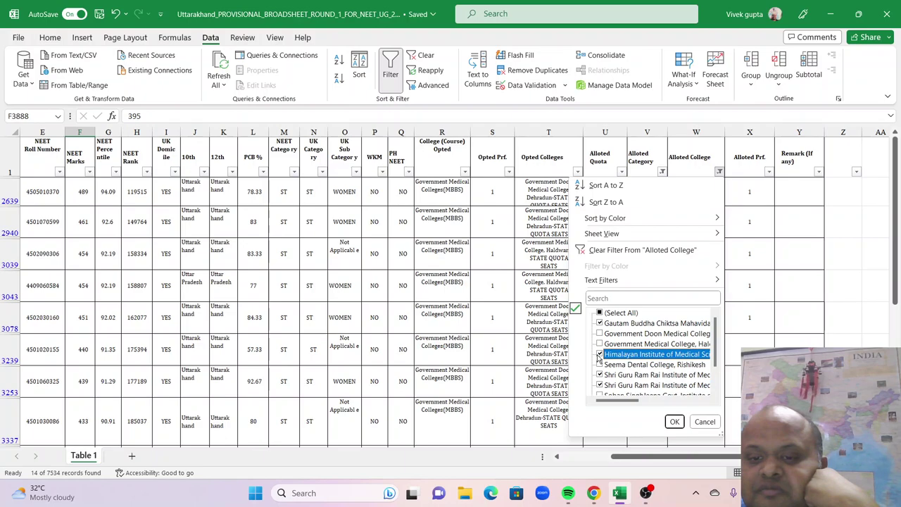
click(674, 421)
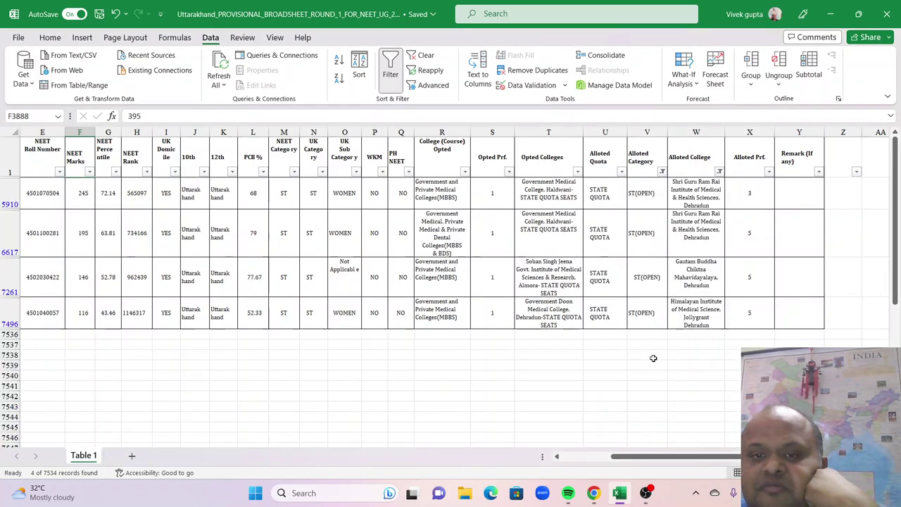
Set the Alloted Category filter to show all categories for the private colleges.
click(662, 172)
click(542, 312)
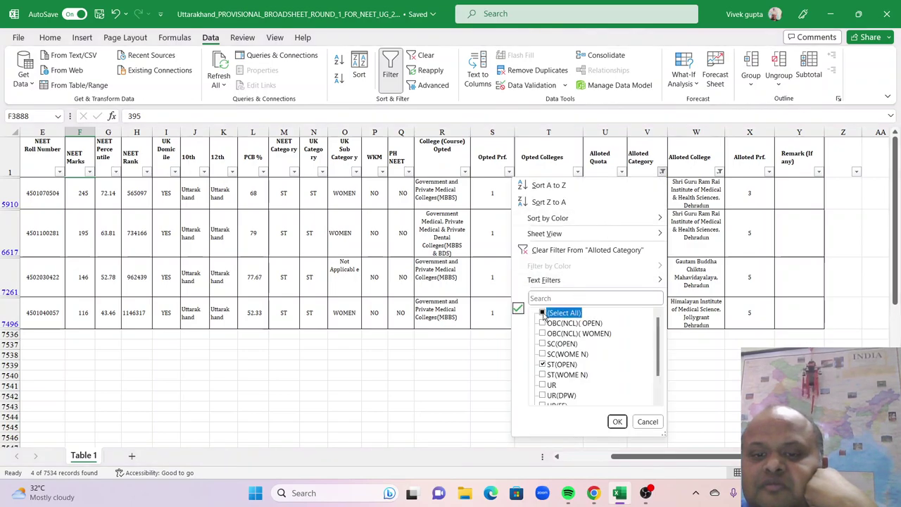
click(616, 421)
Limit the Alloted Quota filter to ALL INDIA - MANAGEME NT QUOTA by excluding STATE QUOTA.
click(621, 172)
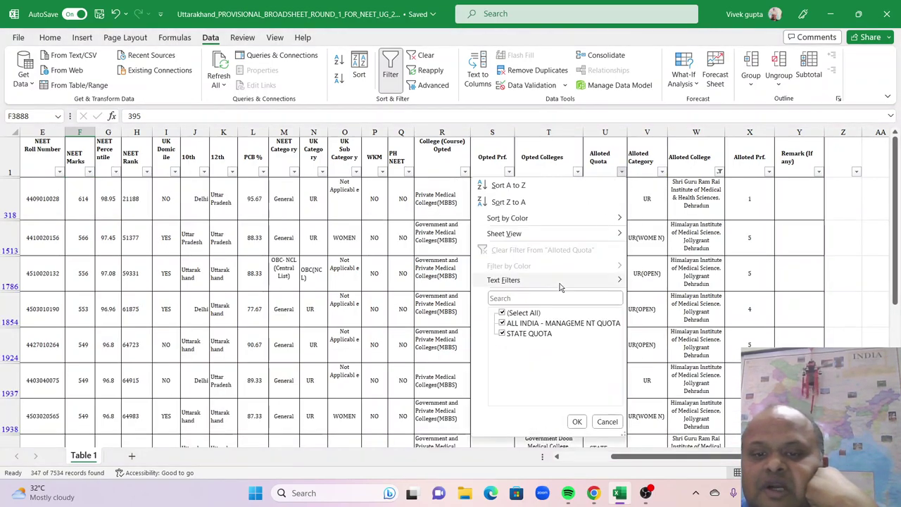
click(503, 334)
click(576, 420)
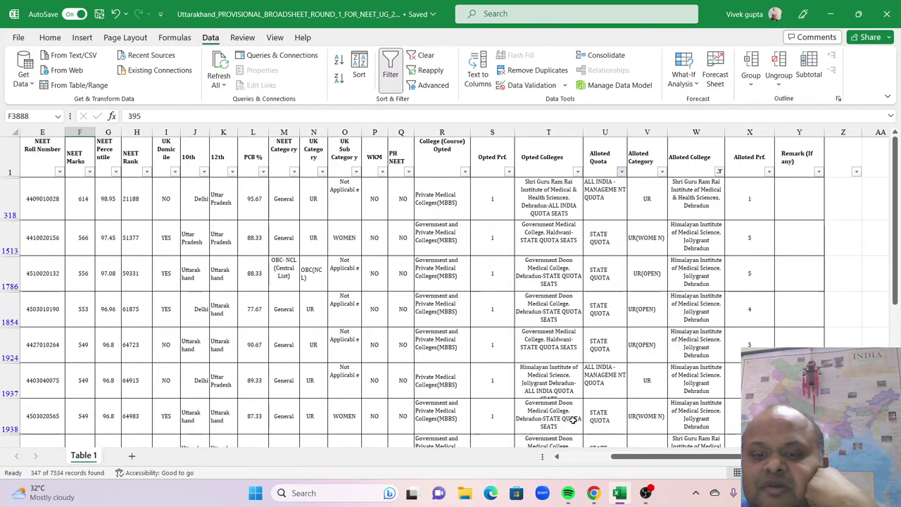
Examine the first management quota rows across the columns from State Rank to Alloted College.
click(727, 276)
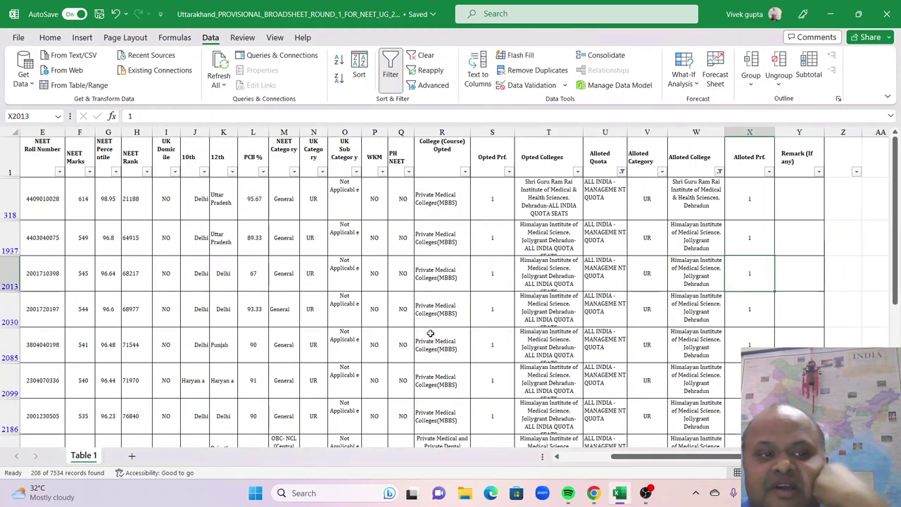
click(415, 279)
key(Up)
key(Left)
key(Left)
key(Left)
key(Left)
key(Left)
key(Left)
key(Left)
key(Left)
key(Left)
key(Left)
key(Left)
key(Left)
key(Left)
key(Left)
key(Left)
key(Left)
key(Left)
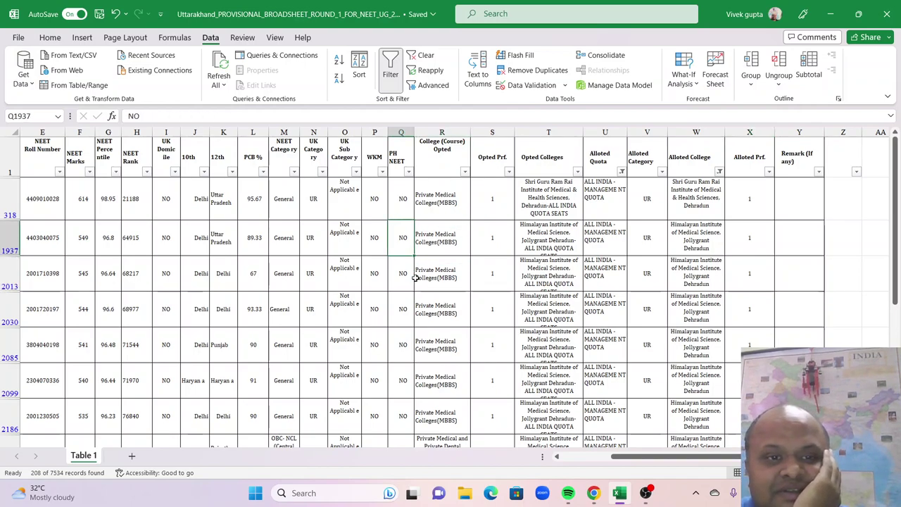
key(Up)
key(Right)
key(Right)
key(Right)
key(Right)
key(Right)
key(Right)
key(Right)
key(Right)
key(Right)
key(Right)
key(Right)
key(Right)
key(Right)
key(Right)
key(Right)
key(Right)
key(Right)
key(Right)
key(Right)
key(Right)
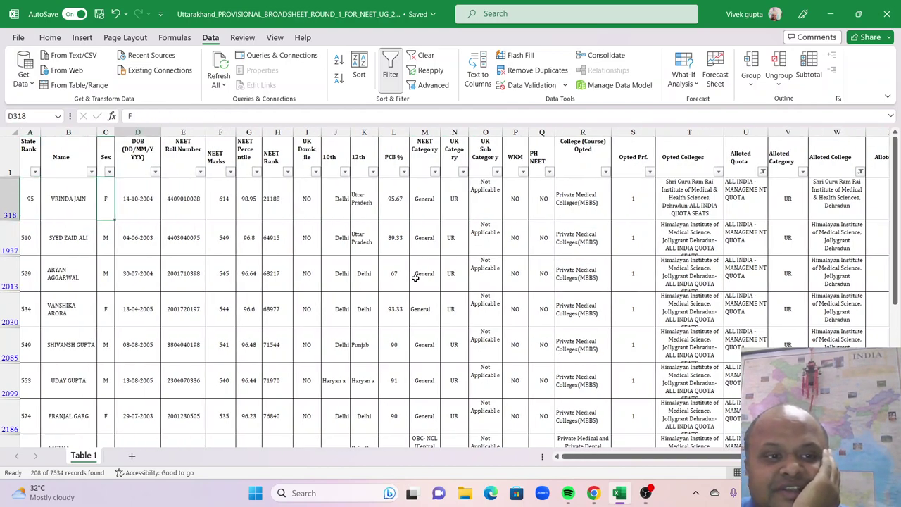
key(Left)
key(Left)
key(Left)
key(Left)
key(Left)
key(Left)
key(Left)
key(Left)
key(Left)
key(Left)
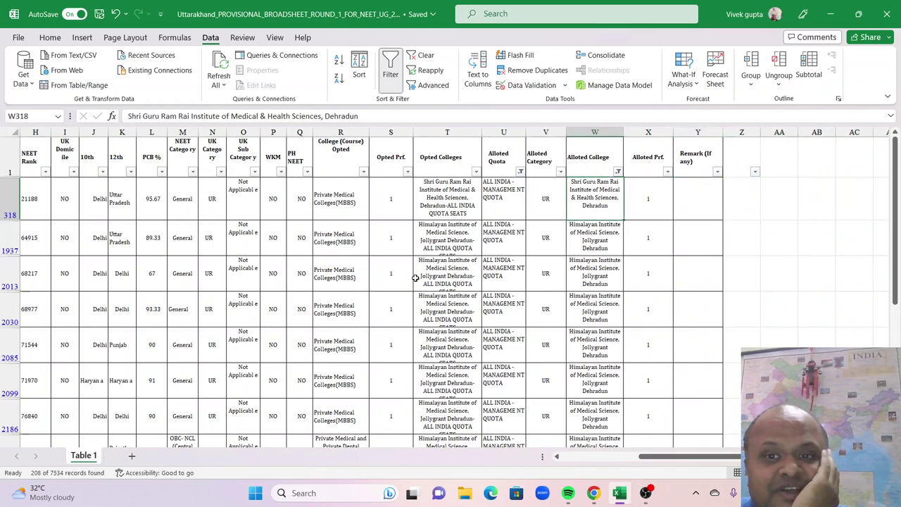
key(Up)
key(Right)
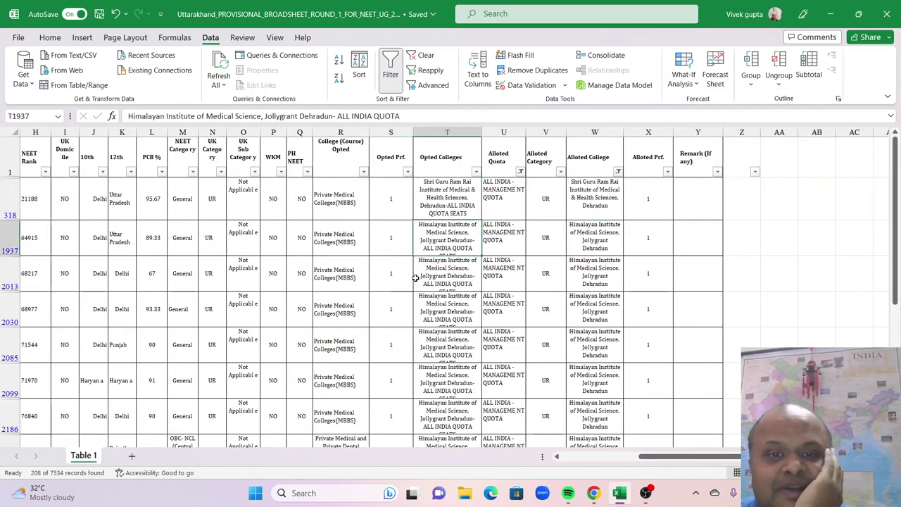
Go through the Alloted College entries of the management quota rows and return to the column header.
click(614, 199)
key(Down)
key(Down)
key(Down)
key(Down)
key(Down)
key(Down)
key(Down)
key(Down)
key(Down)
key(Down)
key(Down)
key(Down)
key(Down)
key(Down)
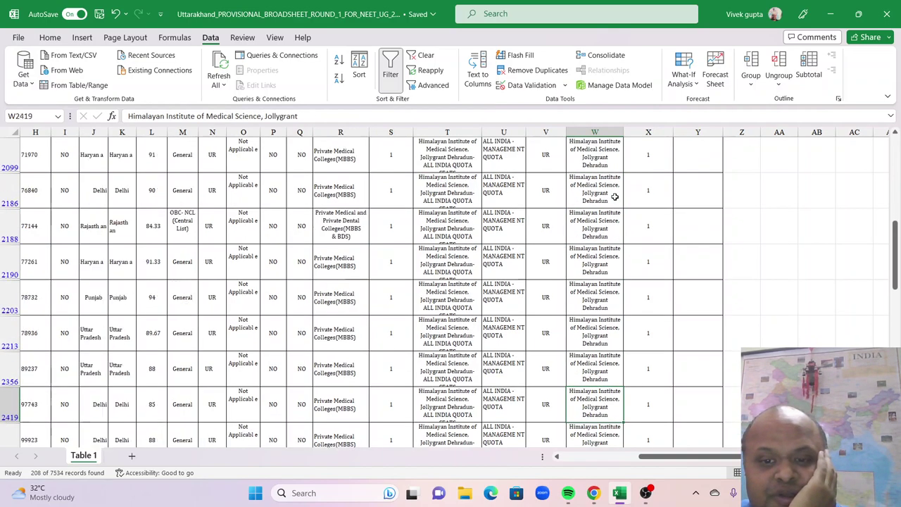
key(Up)
key(Up)
key(Up)
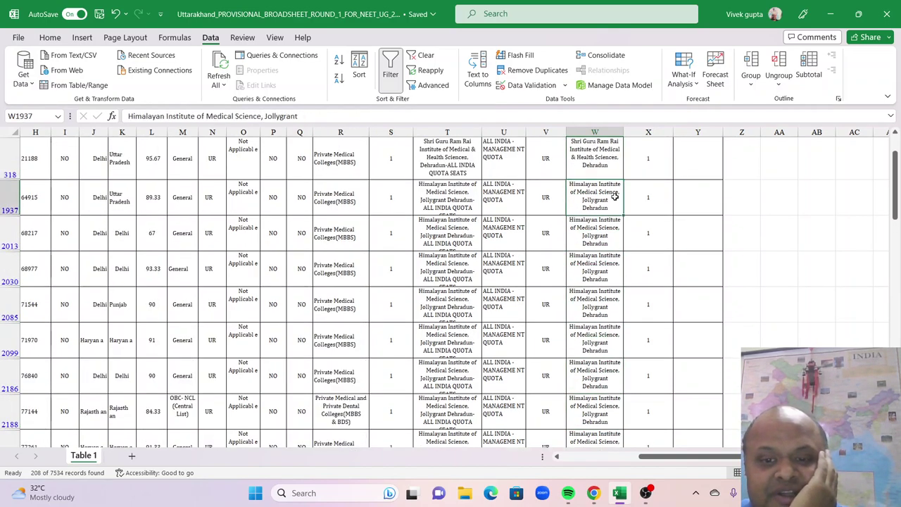
key(Up)
key(Up)
key(ctrl+Up)
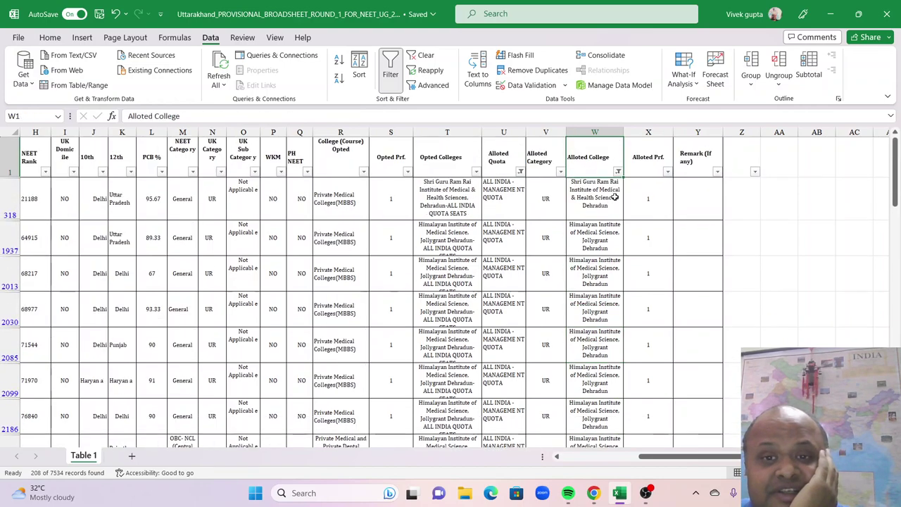
Look through the Opted Colleges entries of the management quota rows and return to the column header.
key(Left)
key(Left)
key(Left)
key(Down)
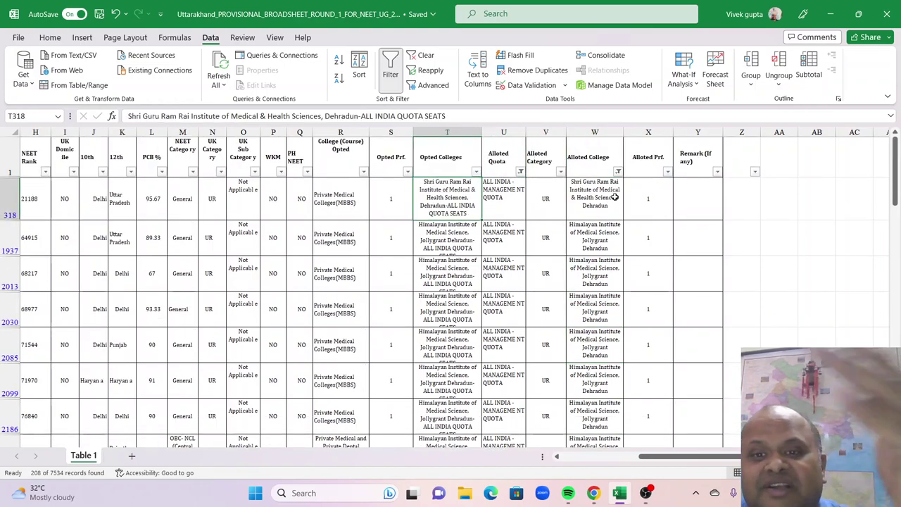
key(Down)
key(Down)
key(Down)
key(Down)
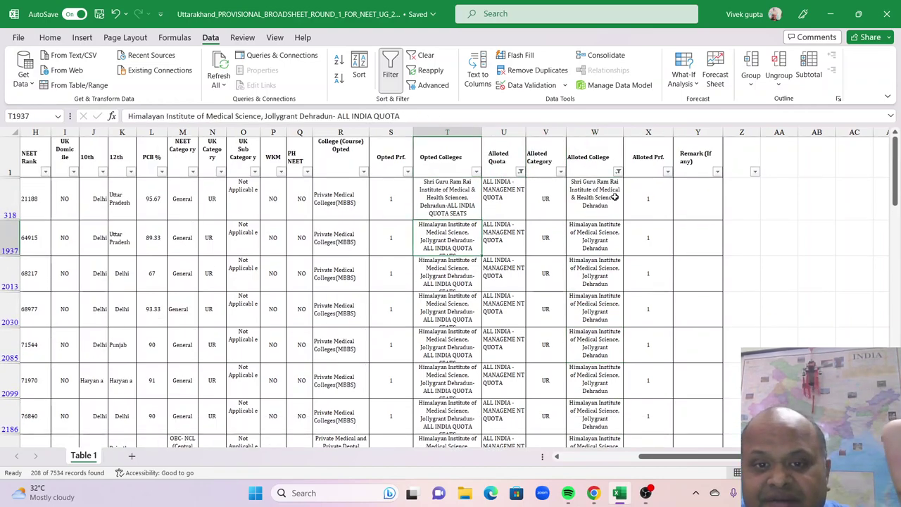
key(Down)
key(Down)
key(Down)
key(Down)
key(Down)
key(Down)
key(Up)
key(Up)
key(Up)
key(Up)
key(Up)
key(Up)
key(Up)
key(Up)
key(Up)
key(Up)
key(Up)
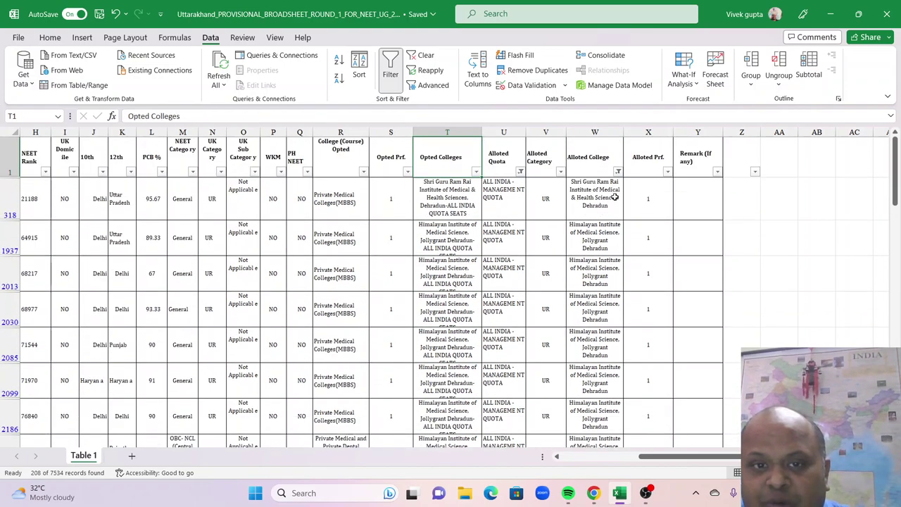
Read down the Opted Colleges entries of the management quota rows from the header to the Shri Guru Ram Rai entry in row 3129.
key(Down)
key(Down)
key(Down)
key(Down)
key(Down)
key(Down)
key(Down)
key(Down)
key(Down)
key(Down)
key(Down)
key(Down)
key(Down)
key(Down)
key(Down)
key(Down)
key(Down)
key(Down)
key(Down)
key(Down)
key(Down)
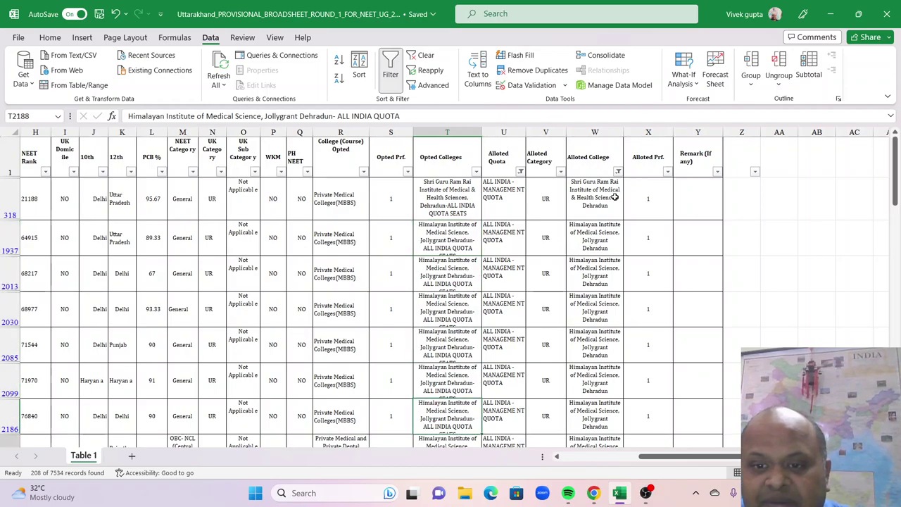
key(Down)
key(Down)
key(Down)
key(Down)
key(Down)
key(Down)
key(Down)
key(Down)
key(Down)
key(Down)
key(Down)
key(Down)
key(Down)
key(Down)
key(Down)
key(Down)
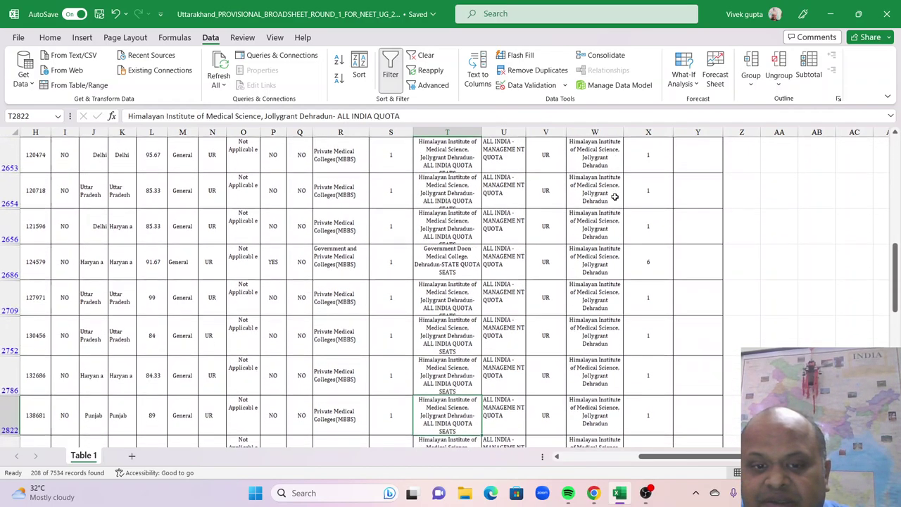
key(Down)
key(Down)
key(Down)
key(Down)
key(Down)
key(Down)
key(Down)
key(Down)
key(Down)
key(Down)
key(Down)
key(Down)
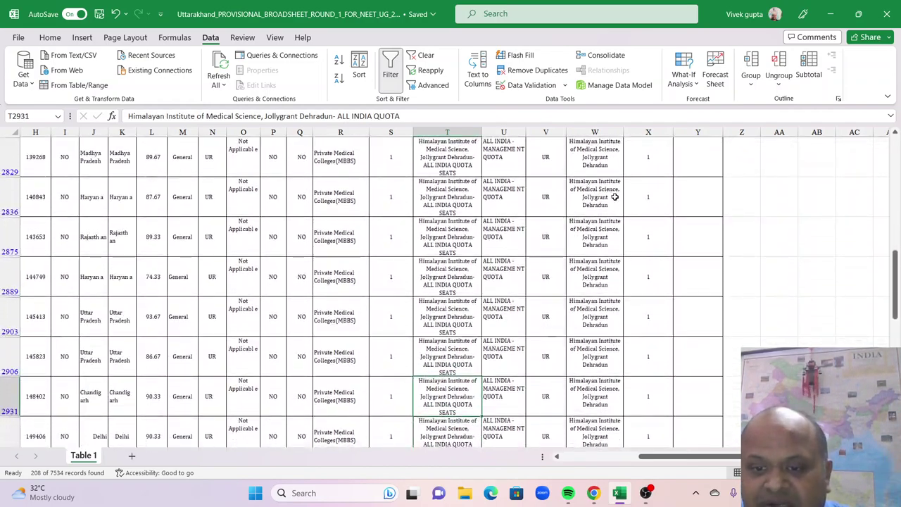
key(Down)
key(Down)
key(Down)
key(Down)
key(Down)
key(Down)
key(Down)
key(Down)
key(Down)
key(Down)
key(Down)
key(Down)
key(Down)
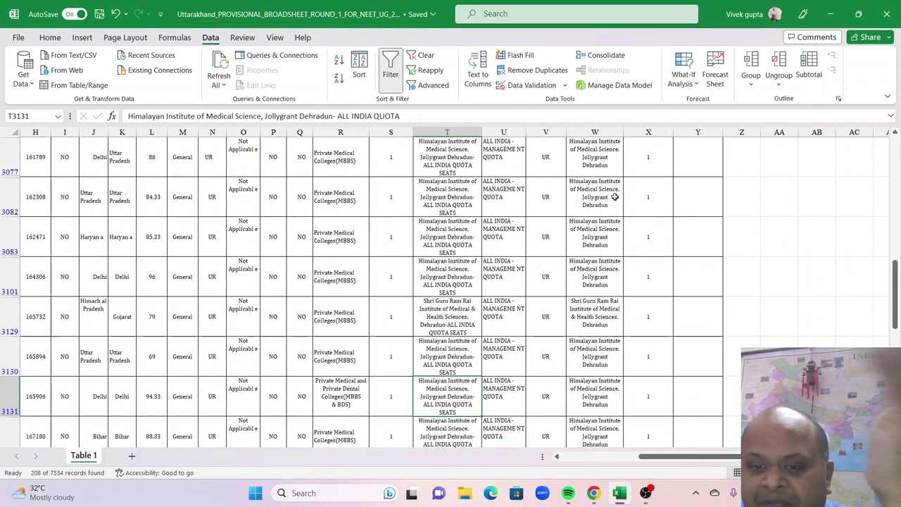
key(Up)
key(Up)
key(Up)
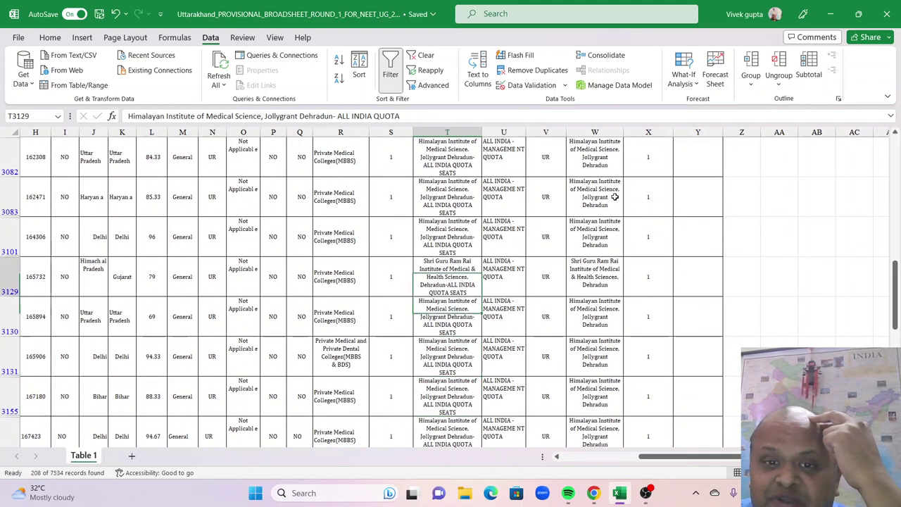
Check row 3129 across Alloted Quota, Alloted Category and Alloted College against its Opted Colleges entry.
key(Right)
key(Right)
key(Right)
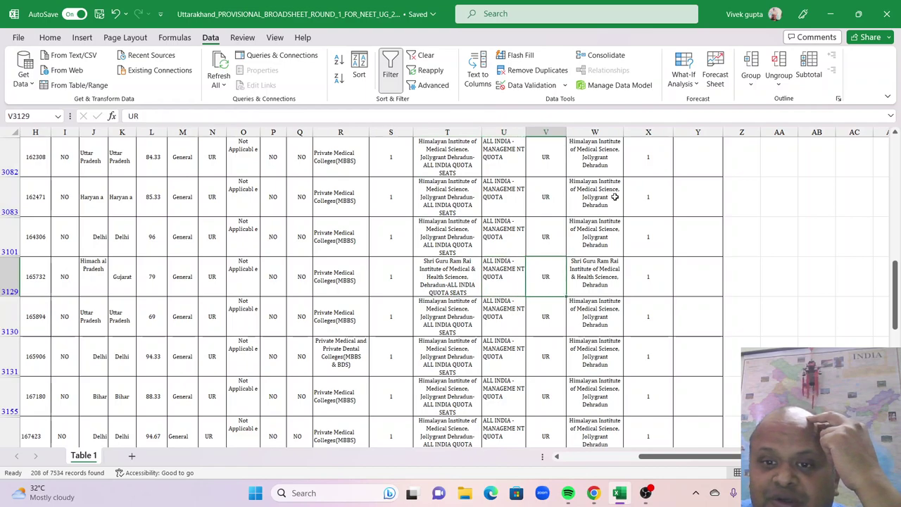
key(Left)
key(Left)
key(Left)
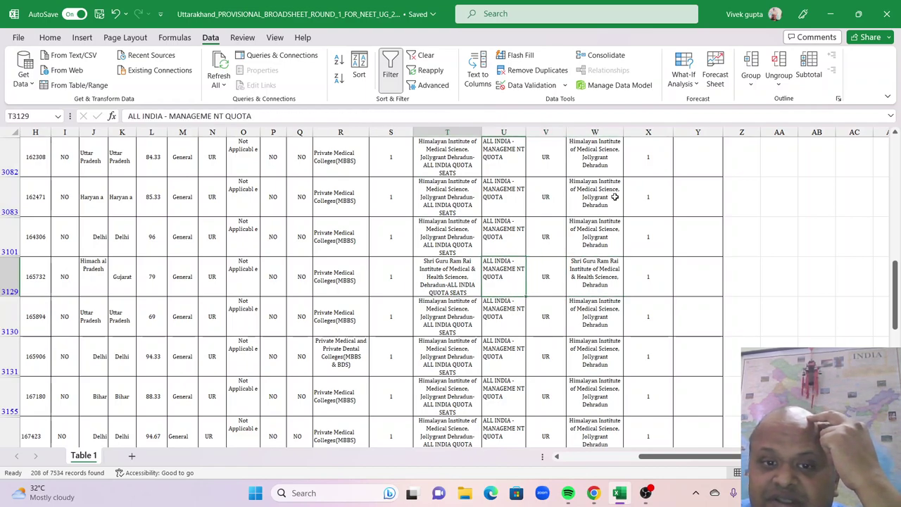
Continue reading the Opted Colleges entries from row 3129 down to row 3358, where second-preference allotments are listed.
key(Down)
key(Down)
key(Down)
key(Down)
key(Down)
key(Down)
key(Down)
key(Down)
key(Down)
key(Down)
key(Down)
key(Down)
key(Down)
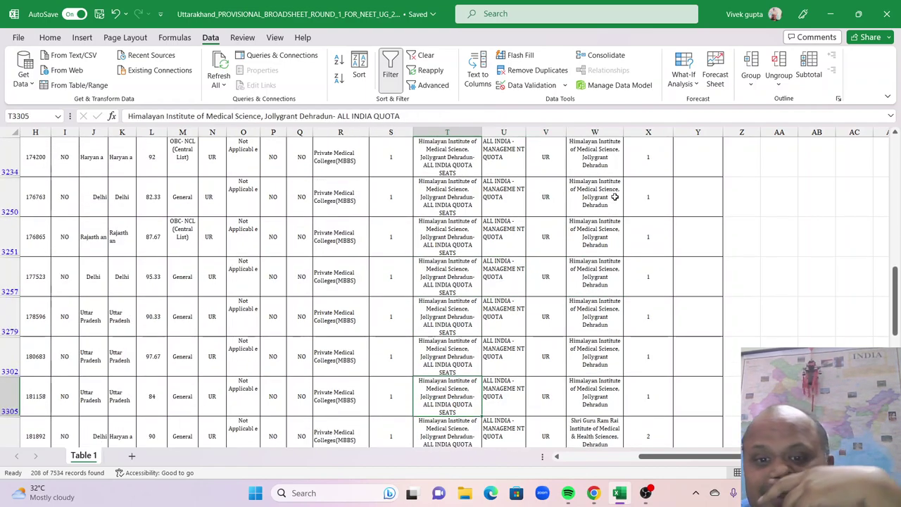
key(Down)
key(Down)
key(Down)
key(Down)
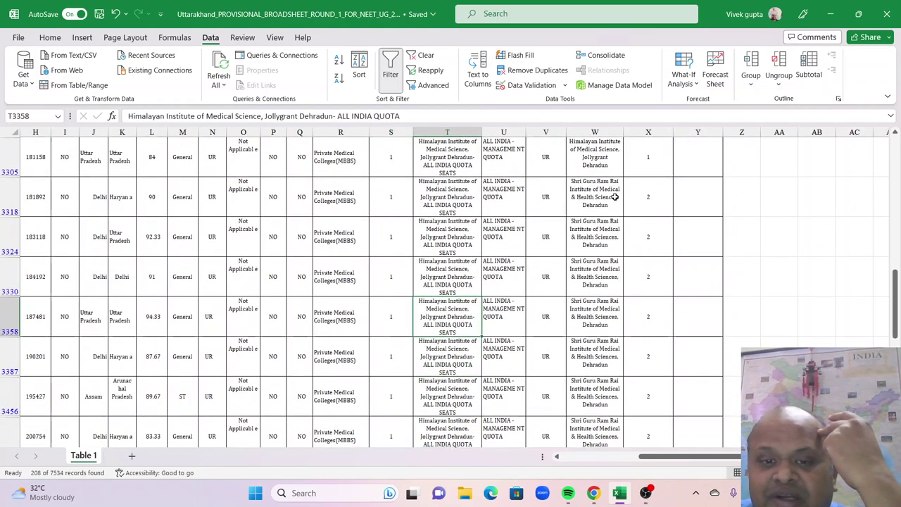
Compare the Opted Colleges entry with the Alloted College entry in row 3387.
key(Right)
key(Right)
key(Right)
key(Down)
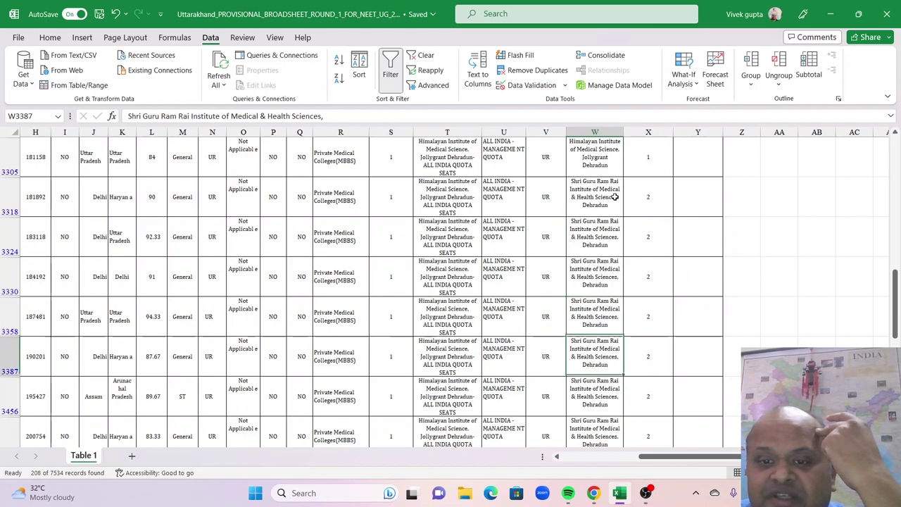
key(Left)
key(Left)
key(Left)
key(Right)
key(Right)
key(Right)
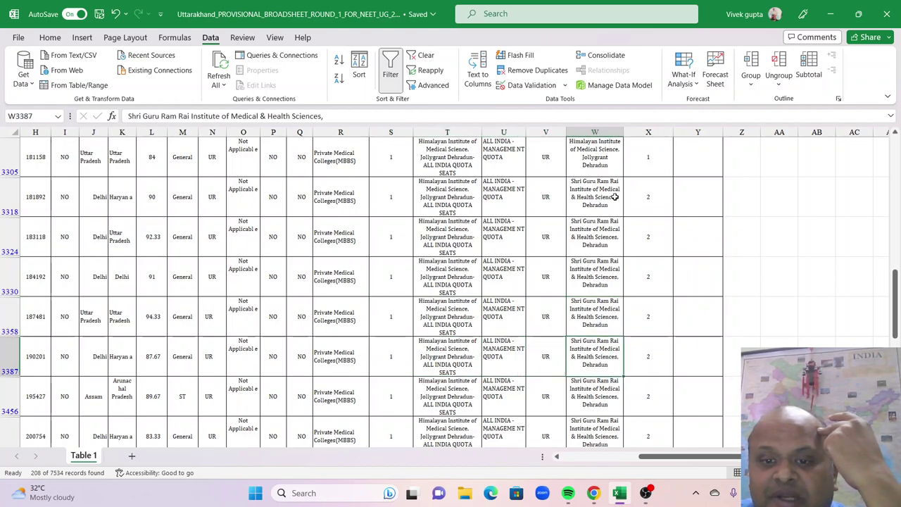
Read down the Alloted College entries of the management quota rows from row 3387 to row 4218, then back to row 4196.
key(Down)
key(Down)
key(Down)
key(Down)
key(Down)
key(Down)
key(Down)
key(Down)
key(Down)
key(Down)
key(Down)
key(Down)
key(Down)
key(Down)
key(Down)
key(Down)
key(Down)
key(Down)
key(Down)
key(Down)
key(Down)
key(Down)
key(Down)
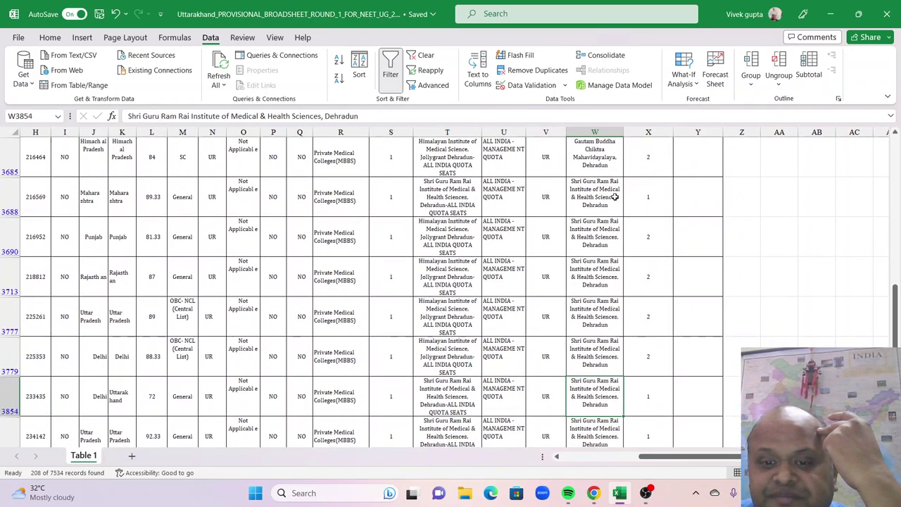
key(Down)
key(Down)
key(Down)
key(Down)
key(Down)
key(Down)
key(Down)
key(Down)
key(Down)
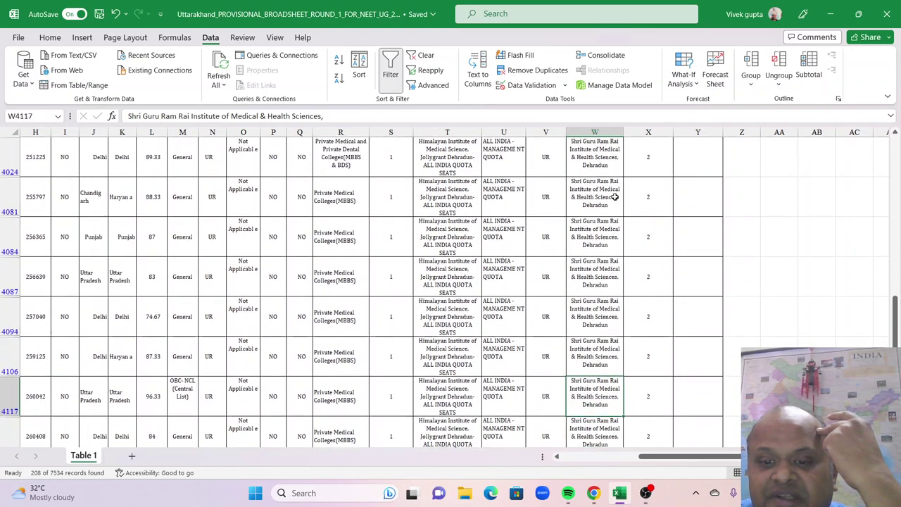
key(Down)
key(Down)
key(Down)
key(Down)
key(Down)
key(Down)
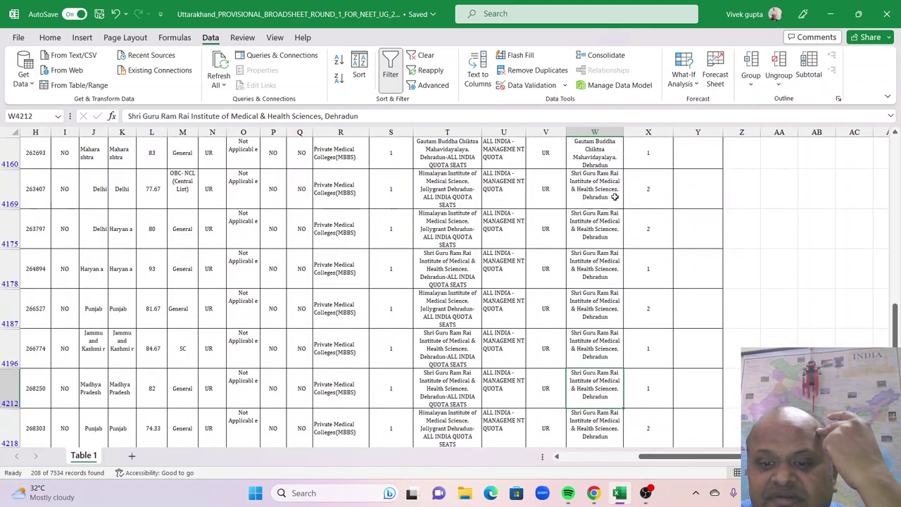
key(Down)
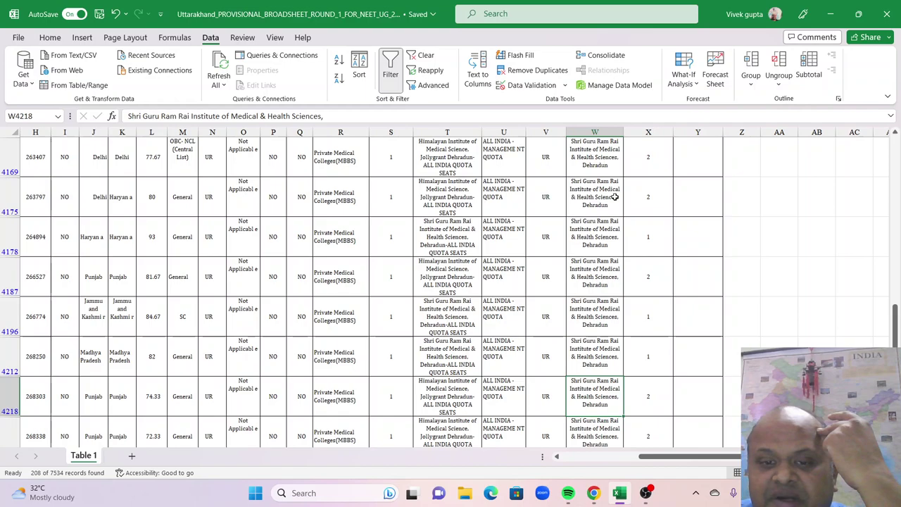
key(Up)
key(Up)
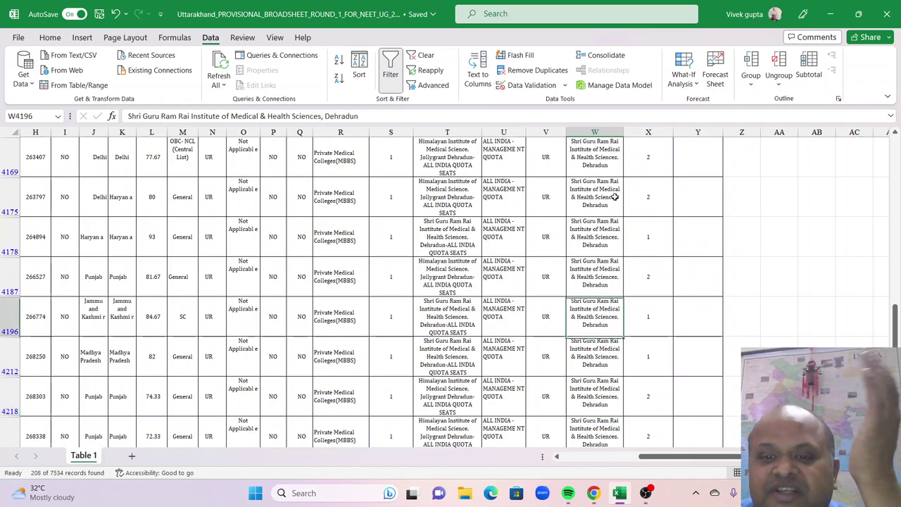
Read down the Alloted College entries of the management quota rows from row 4196 to row 4489.
key(Left)
key(Right)
key(Down)
key(Down)
key(Down)
key(Down)
key(Down)
key(Down)
key(Down)
key(Down)
key(Down)
key(Down)
key(Down)
key(Down)
key(Down)
key(Down)
key(Down)
key(Down)
key(Down)
key(Down)
key(Down)
key(Down)
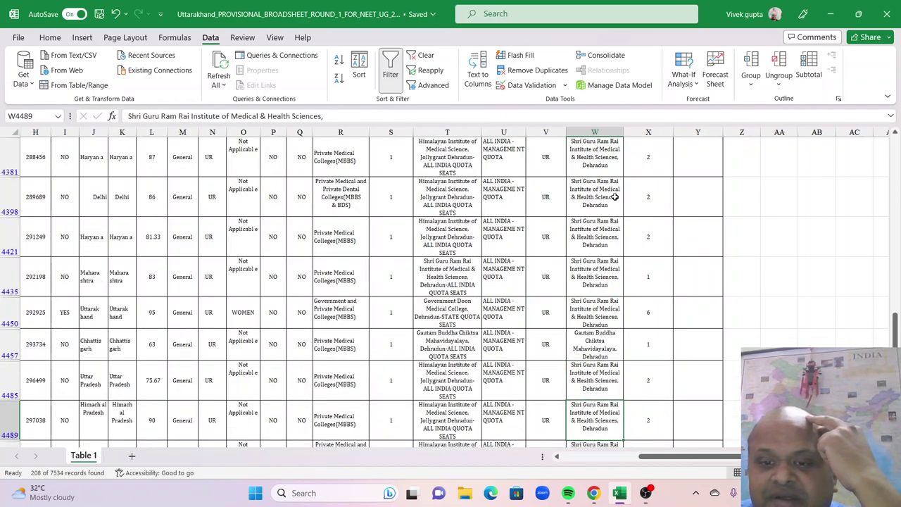
Continue reading the Alloted College entries from row 4489 down to row 4743, where Gautam Buddha Chikitsa Mahavidyalaya allotments are listed.
key(Down)
key(Down)
key(Down)
key(Down)
key(Down)
key(Down)
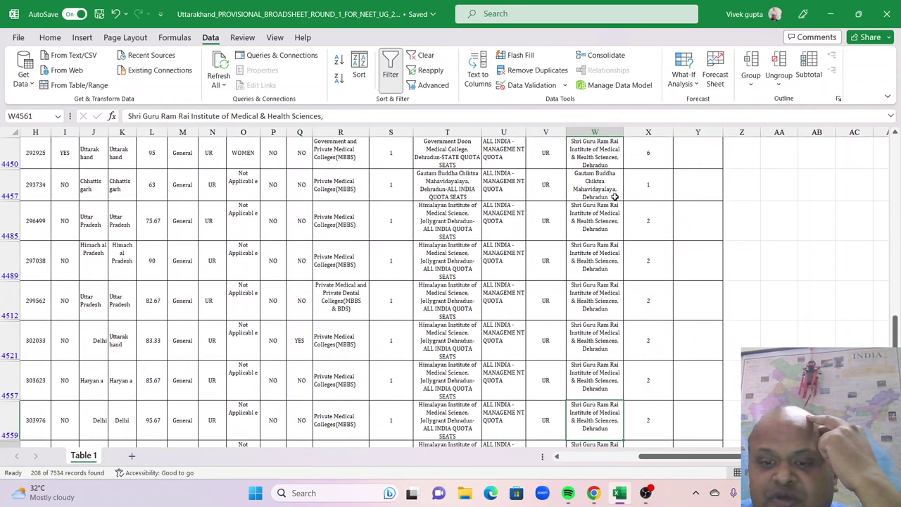
key(Down)
key(Down)
key(Down)
key(Down)
key(Down)
key(Down)
key(Down)
key(Down)
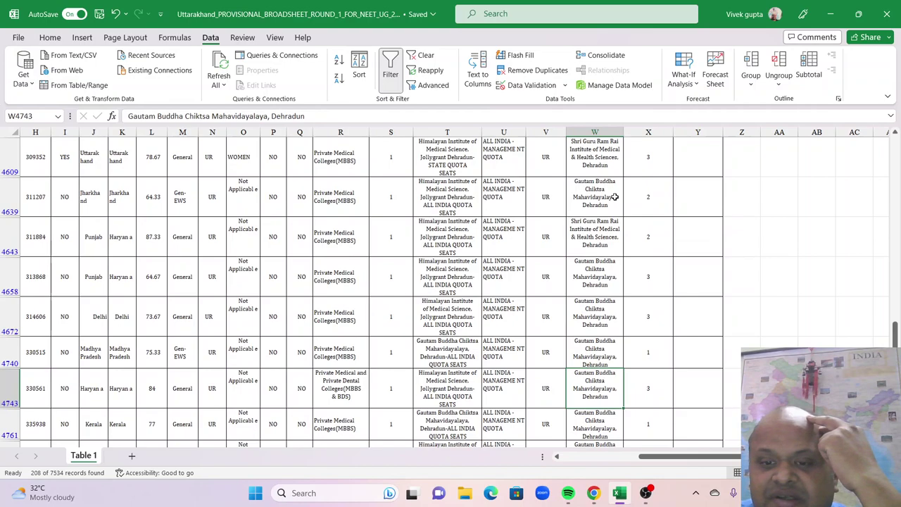
Go back up the Alloted College entries to the Shri Guru Ram Rai Institute allotment in row 4643.
key(Up)
key(Up)
key(Up)
key(Up)
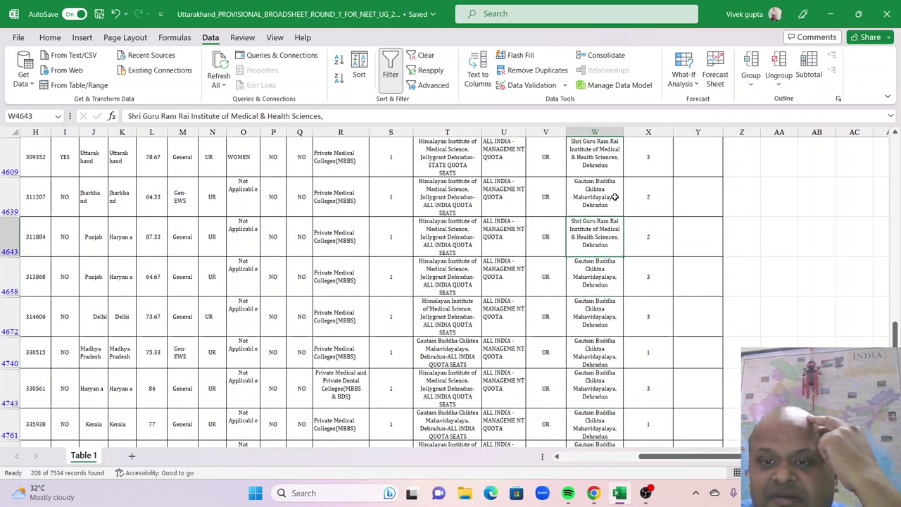
Scan row 4643 back and forth between the Alloted College entry and the candidate's details at the start of the row.
key(Left)
key(Left)
key(Left)
key(Left)
key(Left)
key(Left)
key(Left)
key(Left)
key(Left)
key(Left)
key(Left)
key(Left)
key(Left)
key(Left)
key(Left)
key(Left)
key(Left)
key(Left)
key(Left)
key(Left)
key(Right)
key(Right)
key(Right)
key(Right)
key(Right)
key(Right)
key(Right)
key(Right)
key(Right)
key(Right)
key(Right)
key(Right)
key(Right)
key(Right)
key(Right)
key(Right)
key(Right)
key(Right)
key(Right)
key(Right)
key(Right)
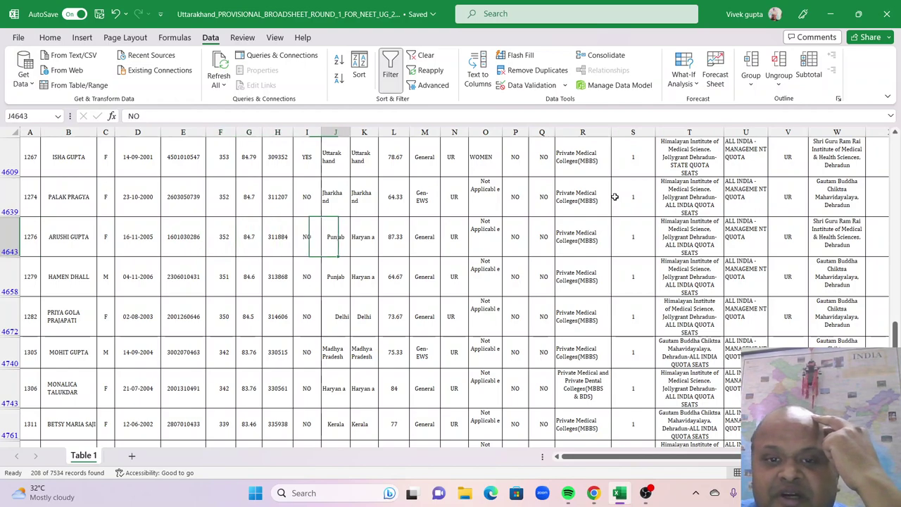
key(Left)
key(Left)
key(Left)
key(Left)
key(Left)
key(Left)
key(Left)
key(Left)
key(Left)
key(Left)
key(Left)
key(Left)
key(Left)
key(Left)
key(Left)
key(Left)
key(Left)
key(Left)
key(Left)
key(Left)
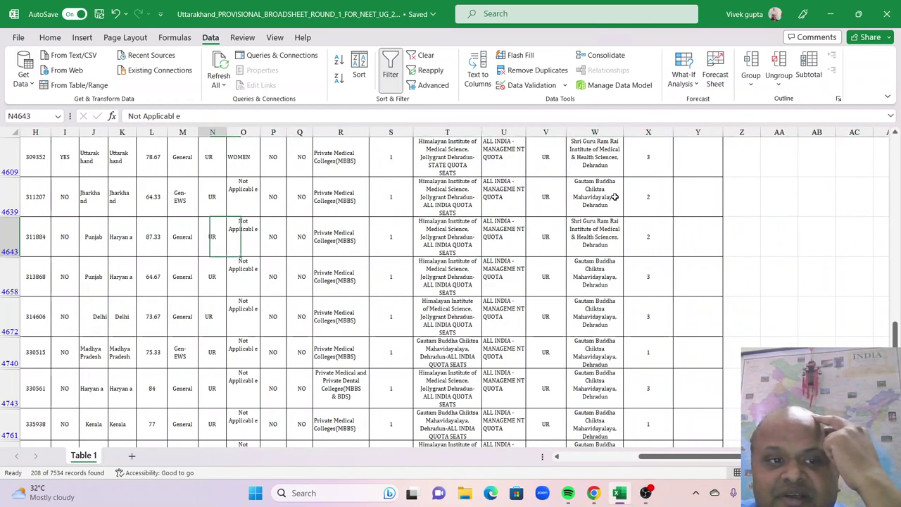
Check the rank in column H and the NEET marks in column F for row 4643.
key(Right)
key(Right)
key(Right)
key(Right)
key(Right)
key(Right)
key(Right)
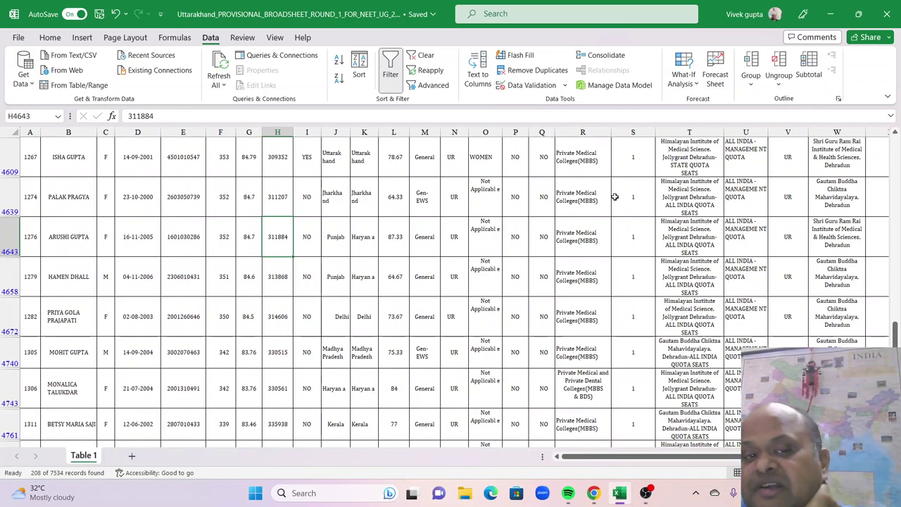
key(Left)
key(Left)
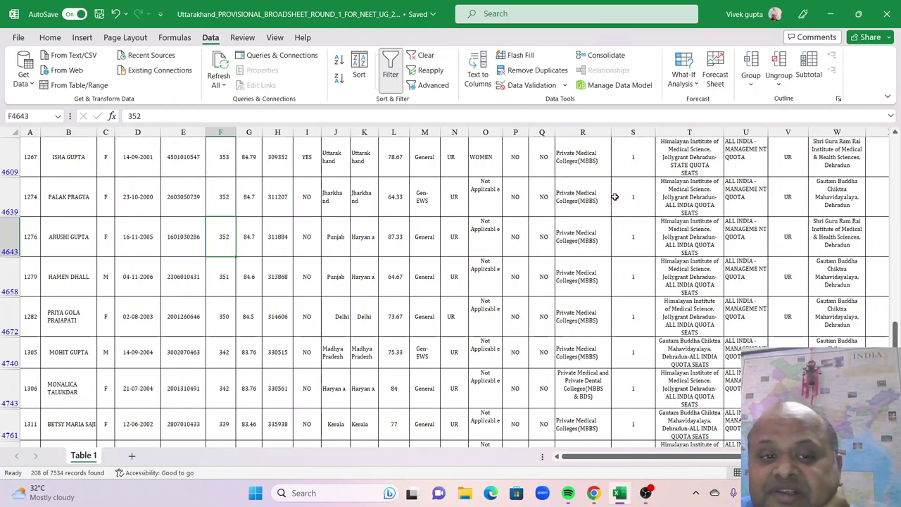
key(Right)
key(Right)
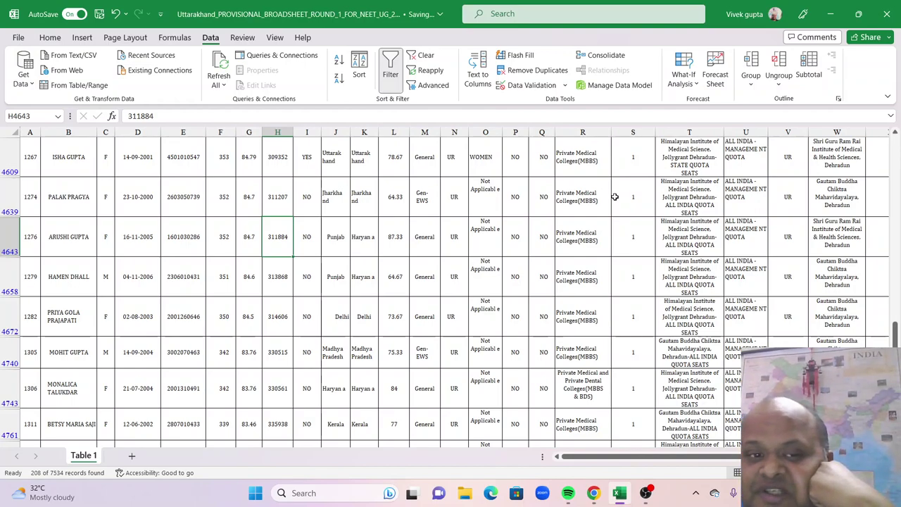
Compare the rank in row 4643 with that row's Alloted College and Alloted Category entries.
key(Right)
key(Right)
key(Right)
key(Right)
key(Right)
key(Right)
key(Right)
key(Right)
key(Right)
key(Right)
key(Right)
key(Right)
key(Right)
key(Right)
key(Right)
key(Right)
key(Right)
key(Right)
key(Right)
key(Right)
key(Left)
key(Left)
key(Left)
key(Left)
key(Left)
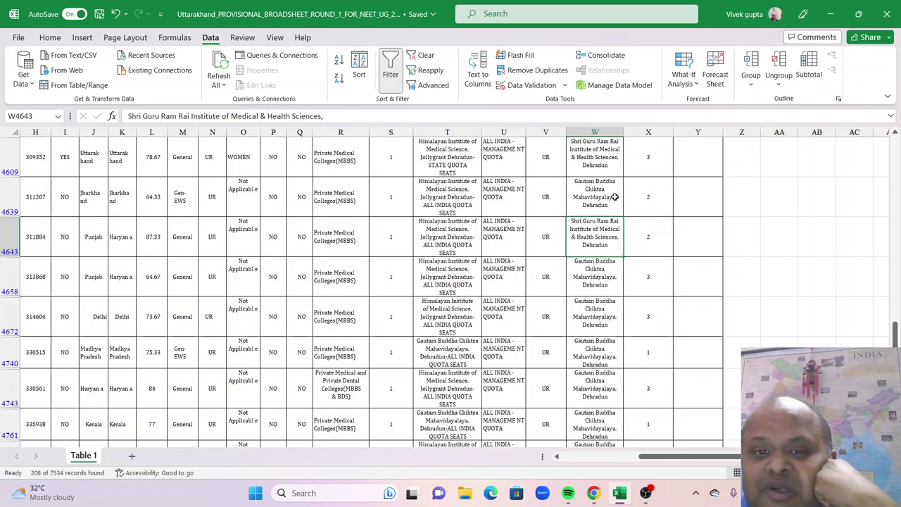
key(Left)
key(Left)
key(Left)
key(Left)
key(Left)
key(Left)
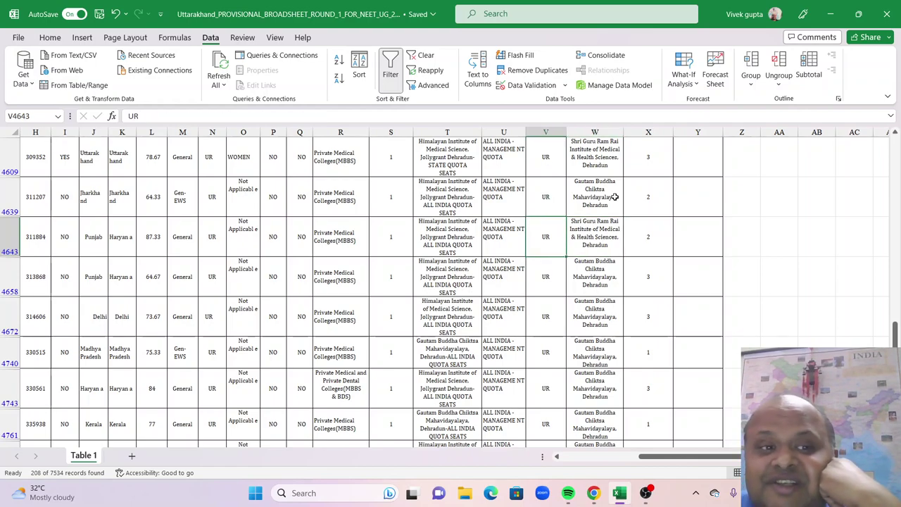
Go back along row 4643 from the Alloted Category entry to the candidate's details at the start of the row.
key(Left)
key(Left)
key(Left)
key(Left)
key(Left)
key(Left)
key(Left)
key(Left)
key(Left)
key(Left)
key(Left)
key(Left)
key(Left)
key(Left)
key(Left)
Read across row 4643 from the candidate's details through the marks and rank to the Alloted Category entry.
key(Right)
key(Right)
key(Right)
key(Right)
key(Right)
key(Right)
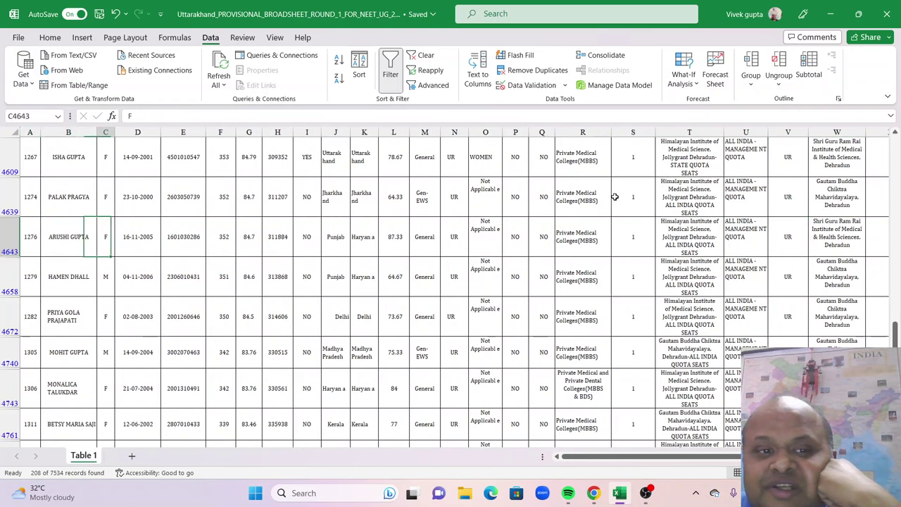
key(Right)
key(Right)
key(Right)
key(Right)
key(Right)
key(Right)
key(Right)
key(Right)
key(Right)
key(Right)
key(Right)
key(Right)
key(Right)
key(Right)
key(Right)
key(Right)
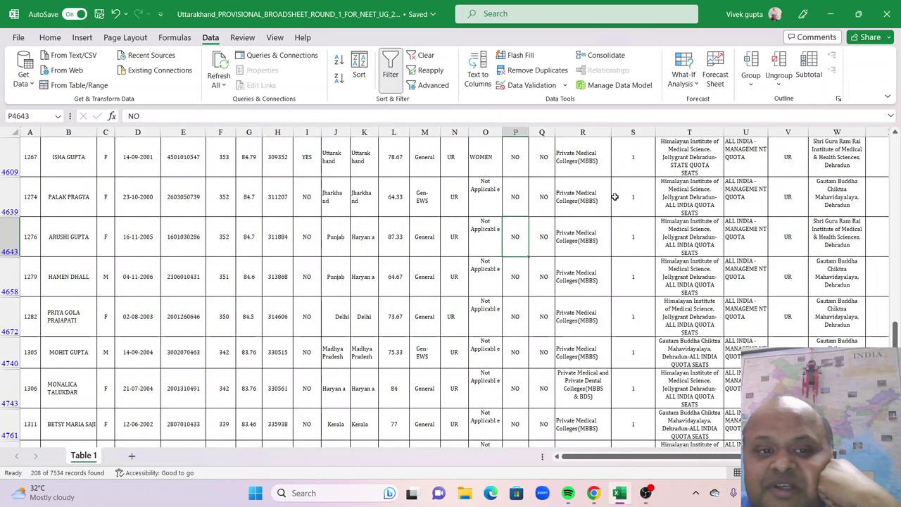
key(Left)
key(Left)
Go up the filtered management quota rows from row 4643 to the Himalayan Institute of Medical Science allotments.
key(Up)
key(Up)
key(Up)
key(Up)
key(Up)
key(Up)
key(Up)
key(Up)
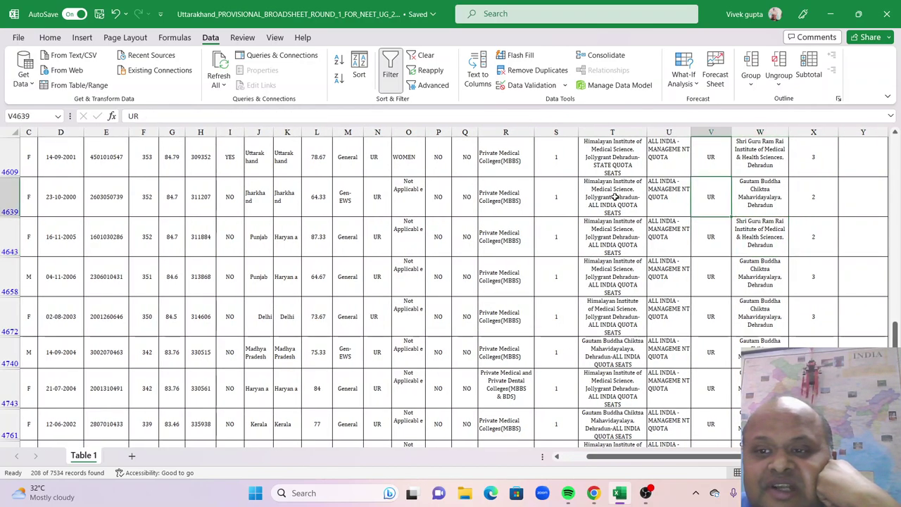
key(Up)
key(Up)
key(Up)
key(Up)
key(Up)
key(Up)
key(Up)
key(Up)
key(Up)
key(Up)
key(Up)
key(Up)
key(Up)
key(Up)
key(Up)
key(Up)
key(Up)
key(Up)
key(Up)
key(Up)
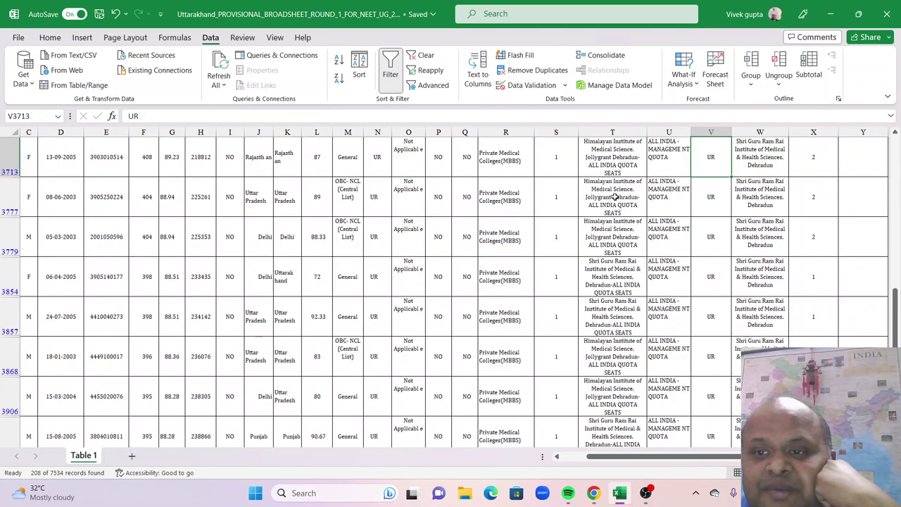
key(Up)
key(Up)
key(Up)
key(Up)
key(Up)
key(Up)
key(Up)
Move down through the Himalayan Institute allotments to where the Alloted College entries change, around row 3318.
key(Down)
key(Down)
key(Down)
key(Down)
key(Down)
key(Down)
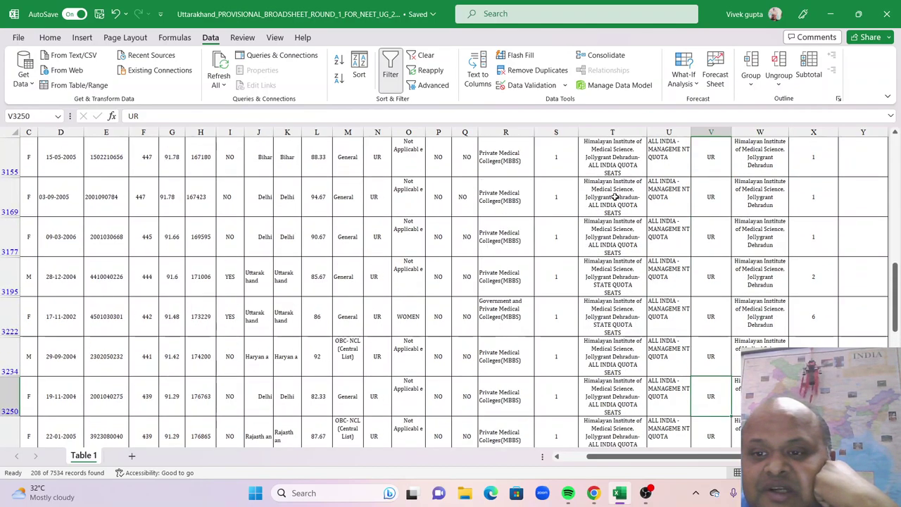
key(Down)
key(Down)
key(Down)
key(Down)
key(Down)
key(Down)
key(Down)
key(Down)
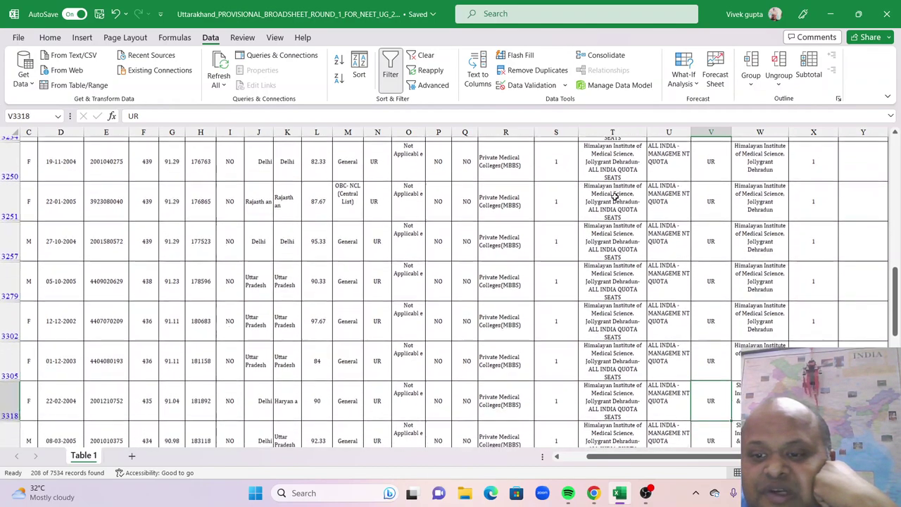
key(Down)
Select the Alloted College entry of the last consecutive Himalayan Institute allotment, in row 3305.
key(Up)
key(Up)
key(Up)
key(Up)
key(Up)
key(Up)
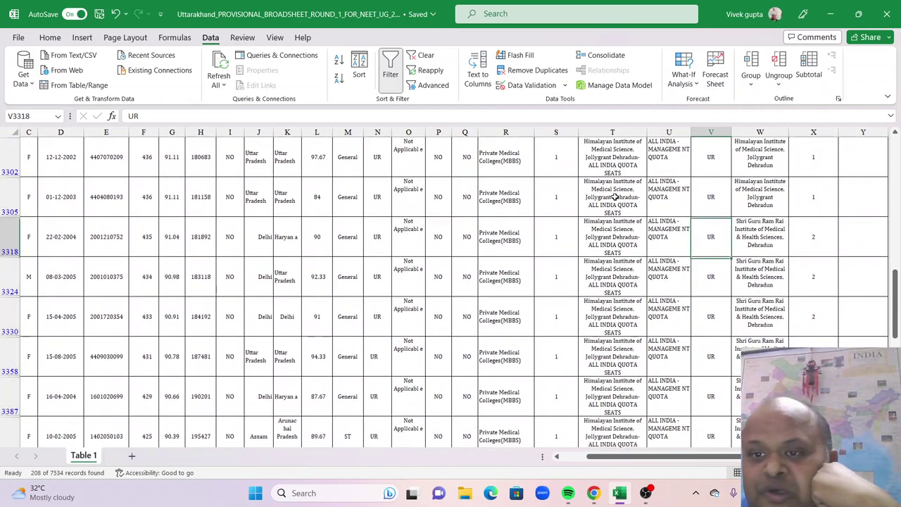
key(Right)
key(Down)
key(Right)
Go to the start of row 3305 to identify the candidate with the Himalayan Institute allotment.
key(Left)
key(Left)
key(Left)
key(Left)
key(Left)
key(Left)
key(Left)
key(Left)
key(Left)
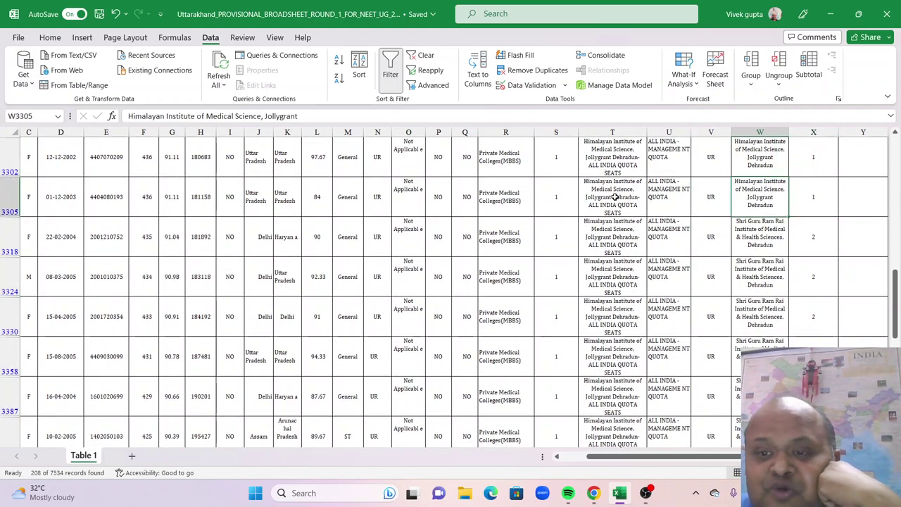
key(Home)
key(Right)
key(Right)
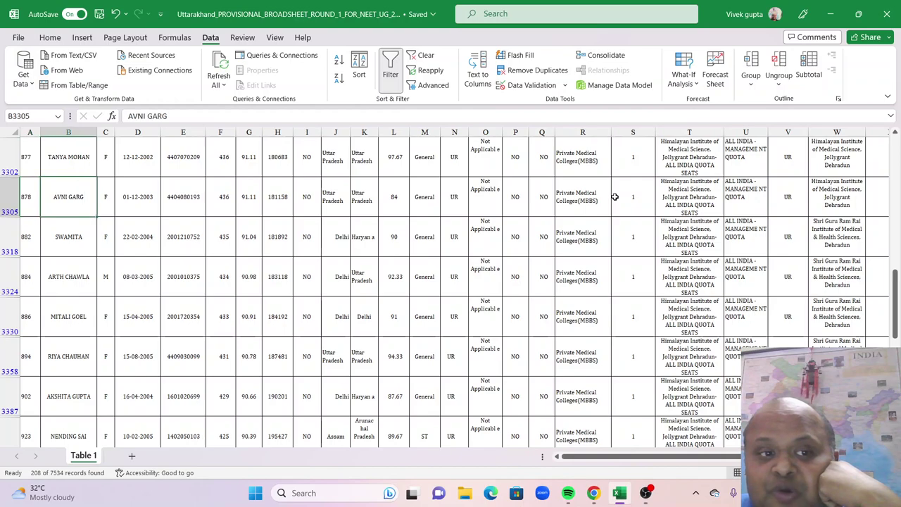
Read across row 3305 through the NEET marks in column F and rank in column H to the Alloted College entry.
key(Right)
key(Right)
key(Right)
key(Right)
key(Right)
key(Right)
key(Right)
key(Right)
key(Right)
key(Right)
key(Right)
key(Right)
key(Right)
key(Right)
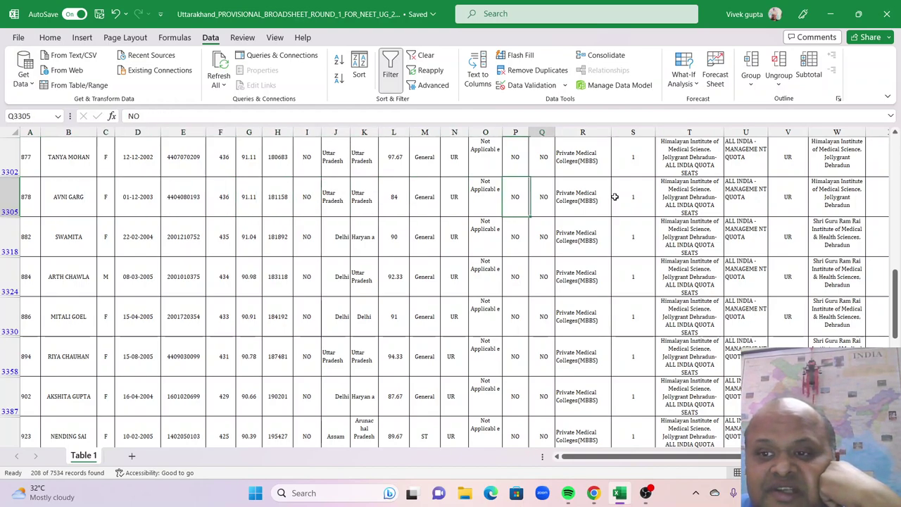
key(Right)
key(Right)
key(Right)
key(Right)
key(Right)
key(Right)
Review the Alloted College entries below row 3305 as far as row 3777, then return to row 3688.
key(Down)
key(Down)
key(Down)
key(Down)
key(Down)
key(Down)
key(Down)
key(Down)
key(Down)
key(Down)
key(Down)
key(Down)
key(Down)
key(Down)
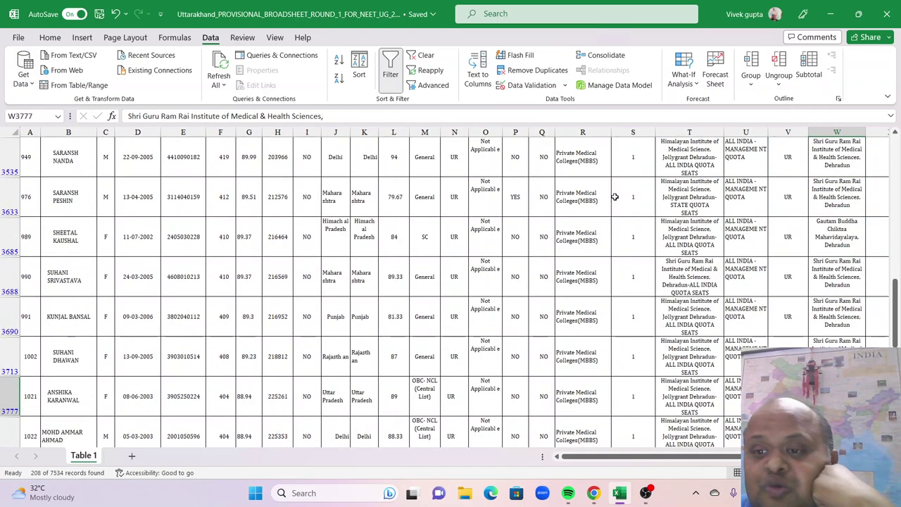
key(Up)
key(Up)
key(Up)
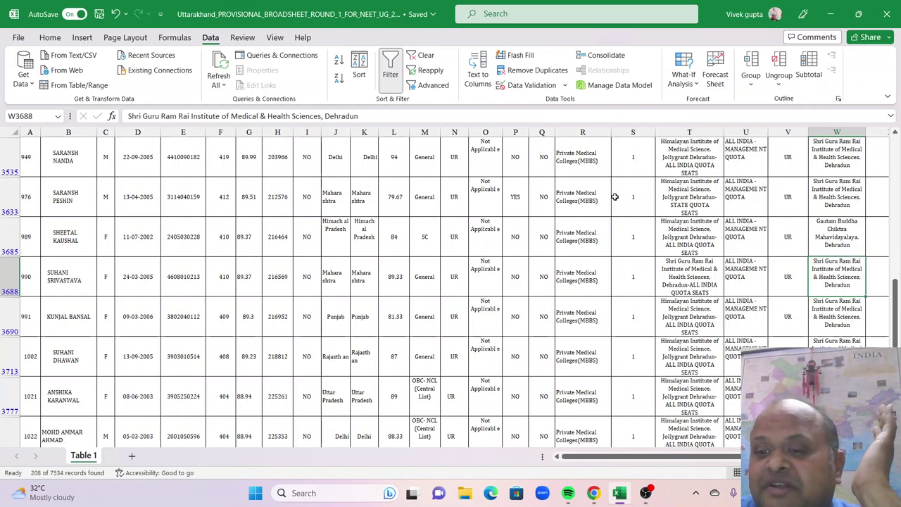
Review the Alloted College entries below row 3688 as far as row 3935, then return to row 3857.
key(Down)
key(Down)
key(Down)
key(Down)
key(Down)
key(Down)
key(Down)
key(Down)
key(Down)
key(Down)
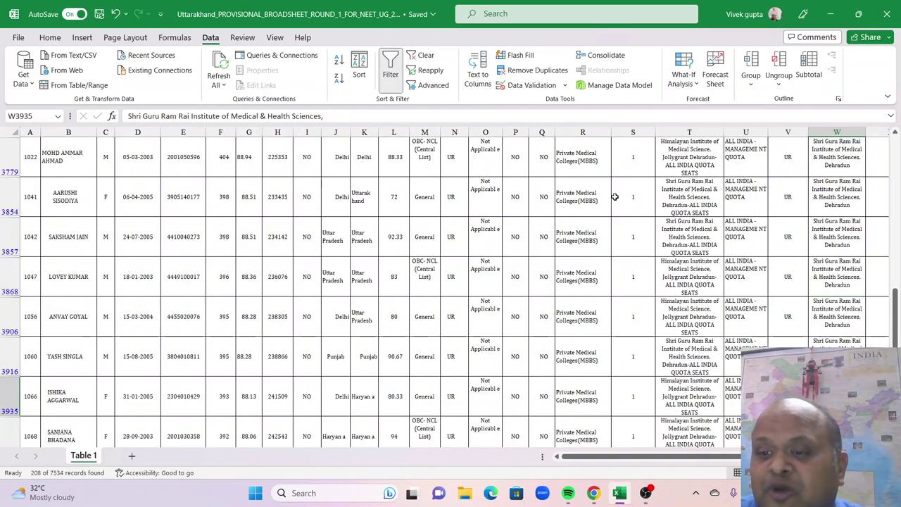
key(Up)
key(Up)
key(Up)
key(Up)
key(Up)
key(Up)
key(Up)
key(Up)
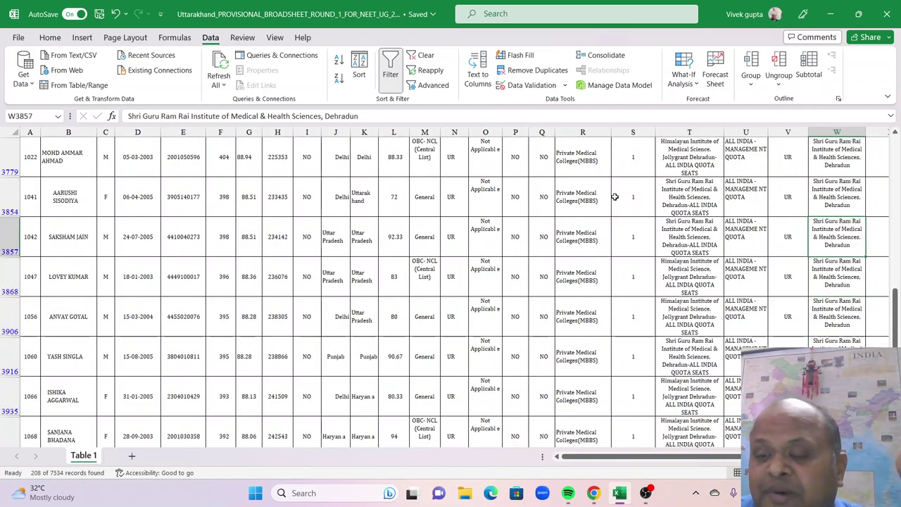
Review the management quota Alloted College entries in column W further down, as far as row 4268.
key(Down)
key(Down)
key(Down)
key(Down)
key(Down)
key(Down)
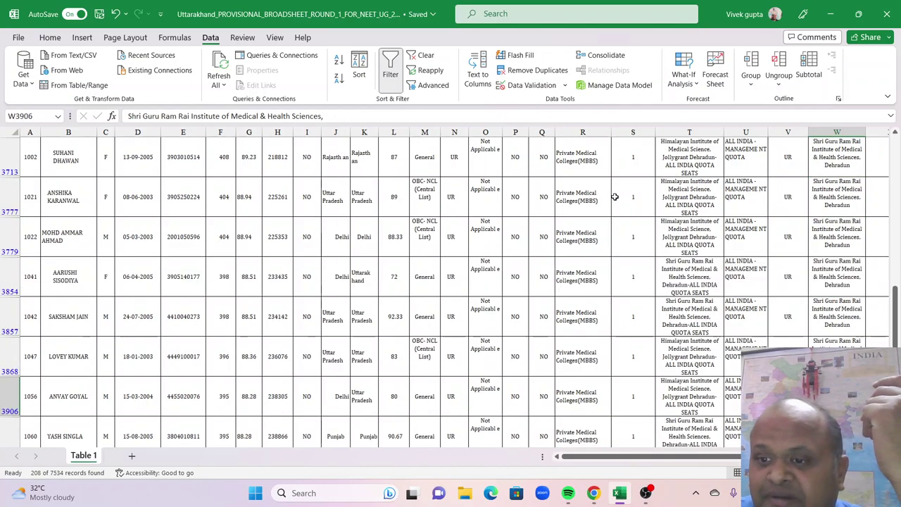
key(Down)
key(Down)
key(Down)
key(Down)
key(Down)
key(Down)
key(Down)
key(Down)
key(Down)
key(Down)
key(Down)
key(Down)
key(Down)
key(Down)
key(Down)
key(Down)
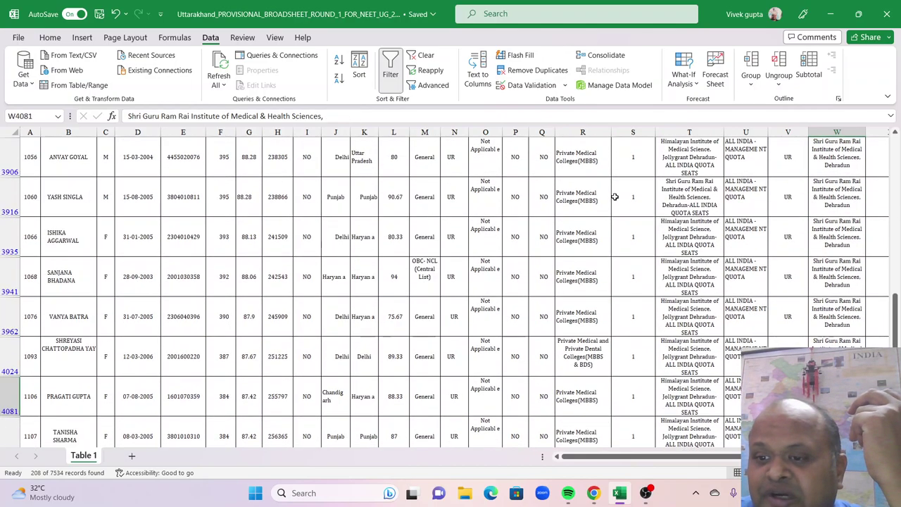
key(Down)
key(Down)
key(Down)
key(Down)
key(Down)
key(Down)
key(Down)
key(Down)
key(Down)
key(Down)
key(Down)
key(Down)
key(Down)
key(Down)
key(Down)
key(Down)
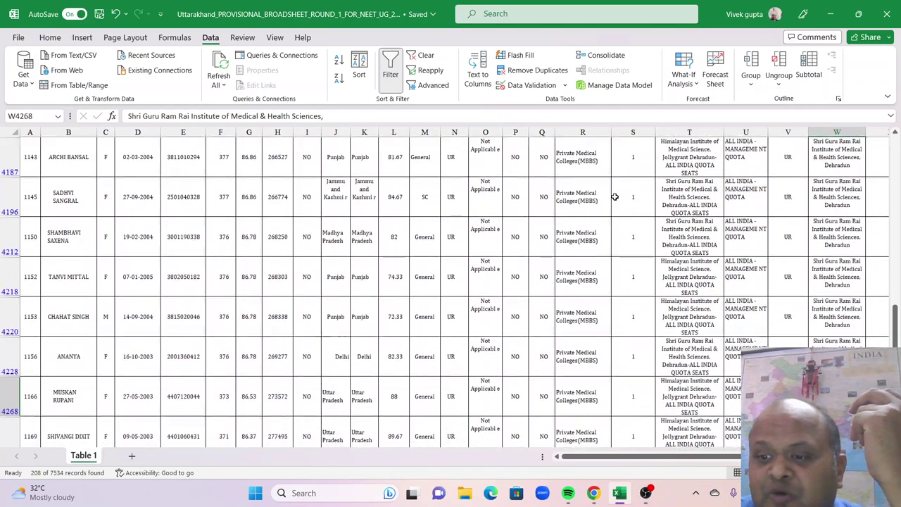
Review the remaining Alloted College entries from row 4268 to the end of the filtered list.
key(Down)
key(Down)
key(Down)
key(Down)
key(Down)
key(Down)
key(Down)
key(Down)
key(Down)
key(Down)
key(Down)
key(Down)
key(Down)
key(Down)
key(Down)
key(Down)
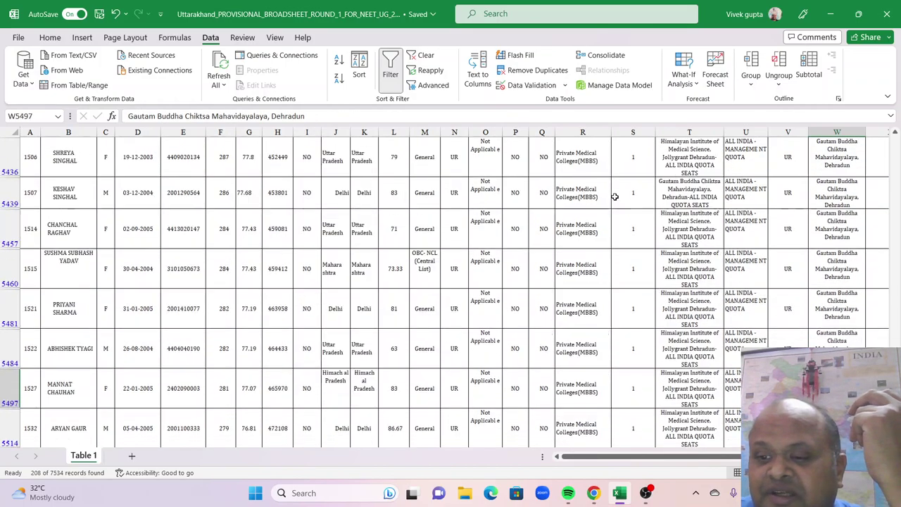
key(Down)
key(Down)
key(Down)
key(Down)
key(Down)
key(Down)
key(Down)
key(Down)
key(Down)
key(Down)
key(Down)
key(Down)
key(Down)
key(Down)
key(Down)
key(Down)
key(Down)
key(Down)
key(Down)
key(Down)
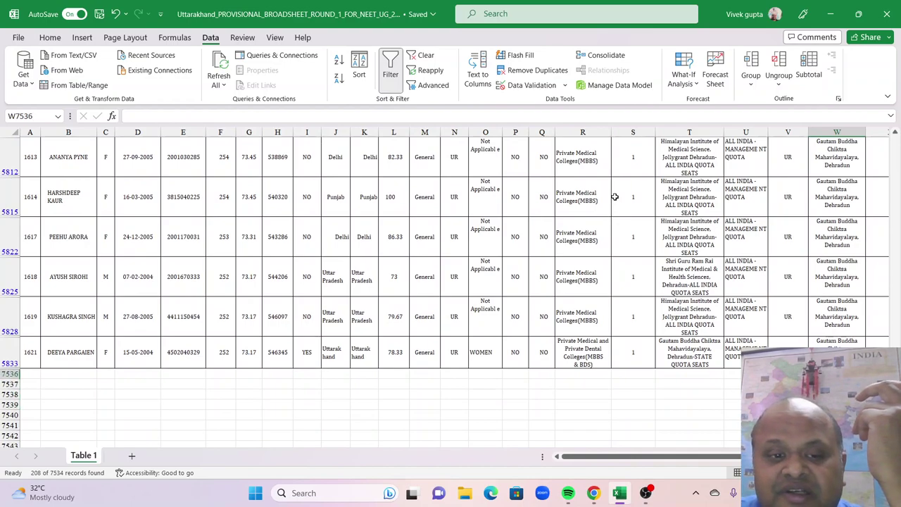
Go to the start of the last filtered record, row 5833, and read across its NEET marks as far as column G.
key(Left)
key(Left)
key(Left)
key(Left)
key(Left)
key(Left)
key(Left)
key(Left)
key(Left)
key(Left)
key(Left)
key(Left)
key(Left)
key(Left)
key(Left)
key(Left)
key(Left)
key(Left)
key(Left)
key(Left)
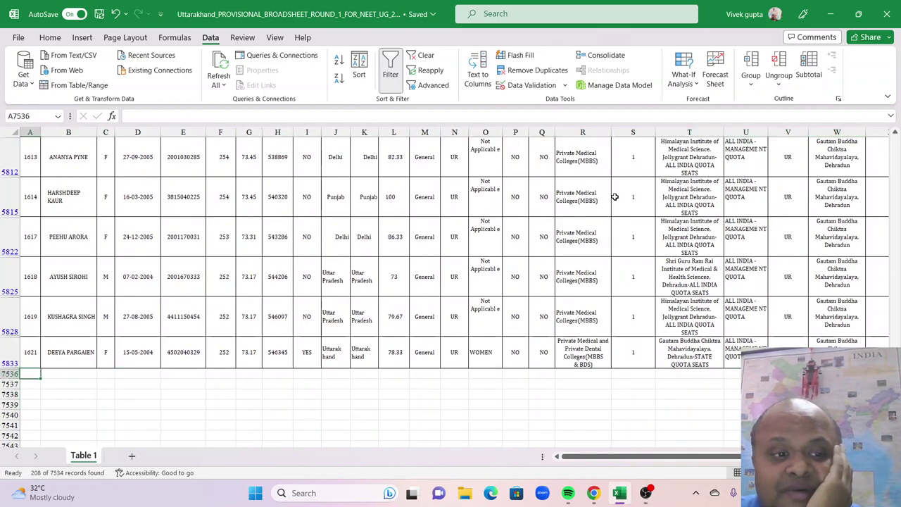
key(Up)
key(Right)
key(Right)
key(Right)
key(Right)
key(Right)
key(Right)
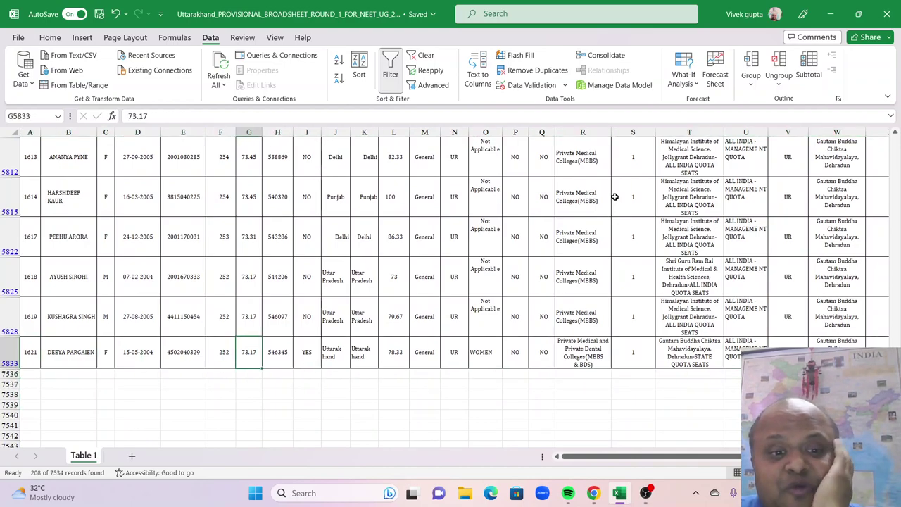
Read across row 5833 from the rank in column H to the Alloted College entry in column W.
key(Right)
key(Right)
key(Right)
key(Right)
key(Right)
key(Right)
key(Right)
key(Right)
key(Right)
key(Right)
key(Right)
key(Right)
key(Right)
key(Right)
key(Right)
key(Right)
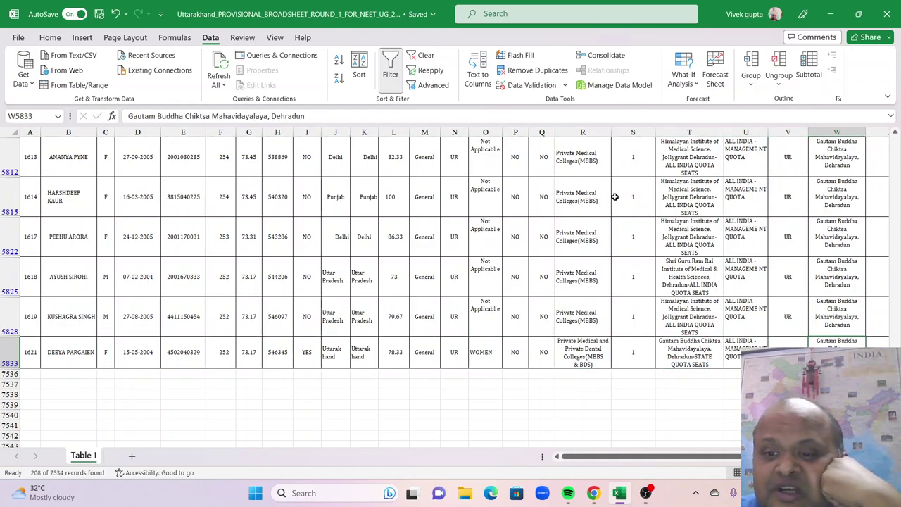
Review the Alloted College entries in column W back up from row 5833 to row 5541.
key(Up)
key(Up)
key(Up)
key(Up)
key(Up)
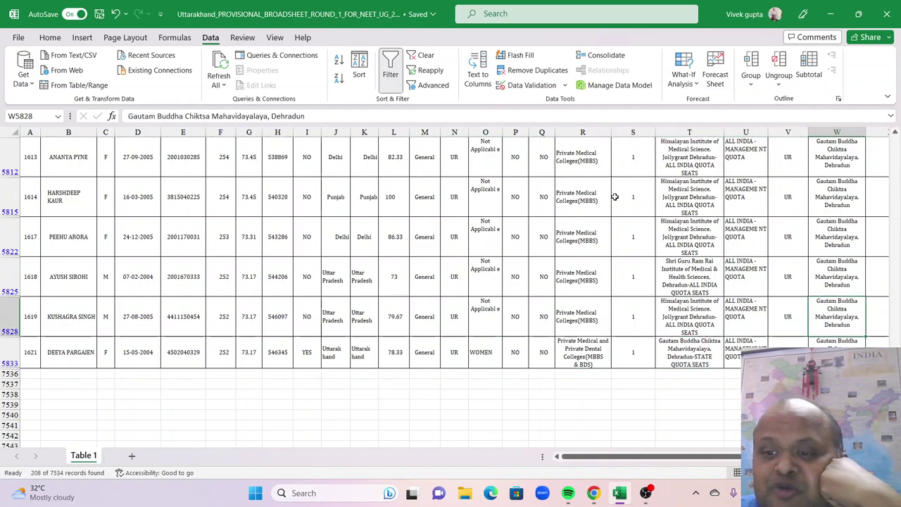
key(Page_Up)
key(Down)
key(Down)
key(Down)
key(Down)
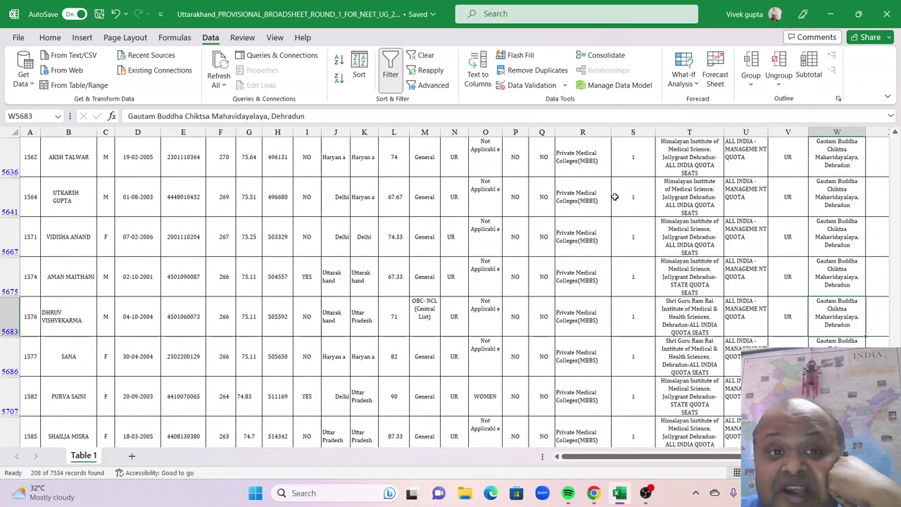
key(Up)
key(Up)
key(Up)
key(Up)
key(Page_Up)
key(Down)
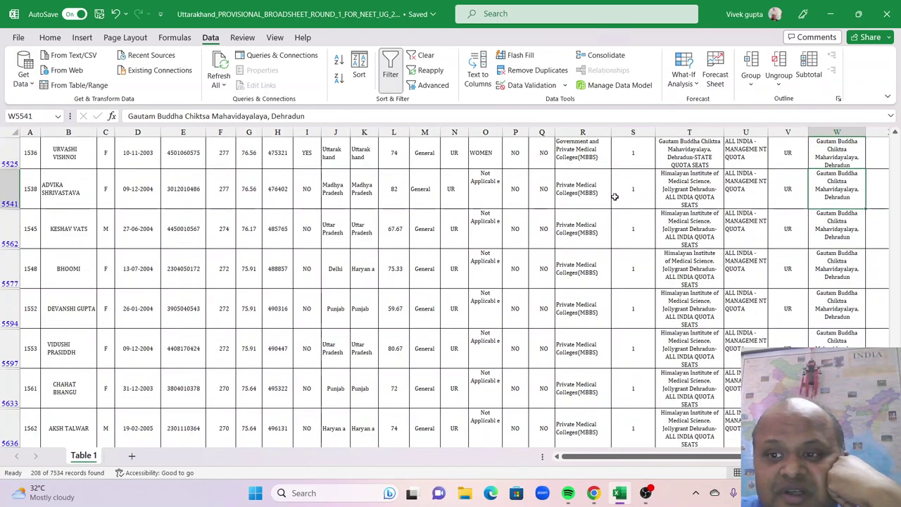
Recheck the Alloted College entries in column W from row 5541 down to the second-last filtered record, row 5828.
key(Down)
key(Down)
key(Down)
key(Down)
key(Down)
key(Page_Down)
key(Down)
key(Down)
key(Down)
key(Down)
key(Down)
key(Down)
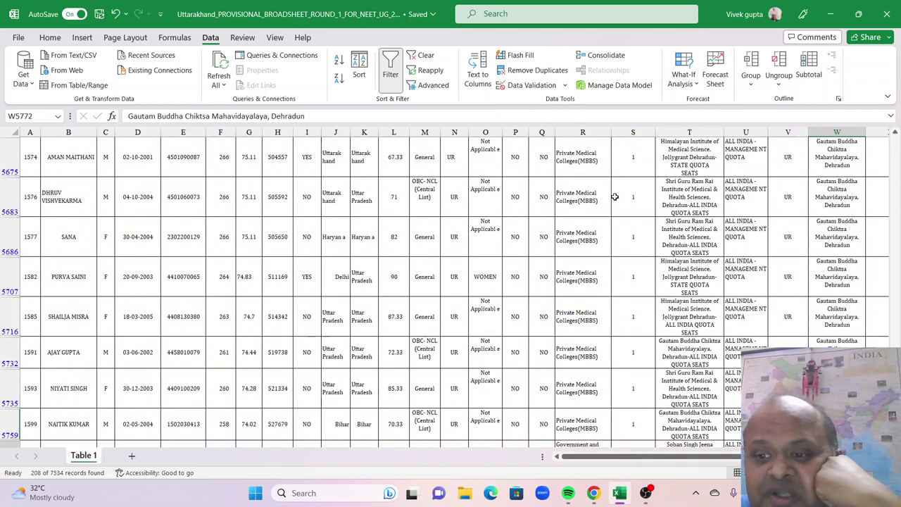
key(Down)
key(Down)
key(Down)
key(Down)
key(Down)
key(Down)
key(Down)
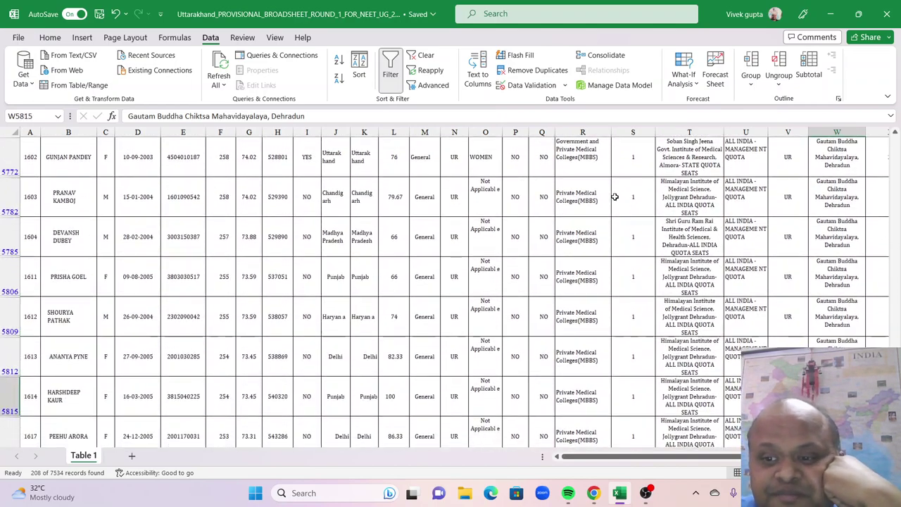
key(Up)
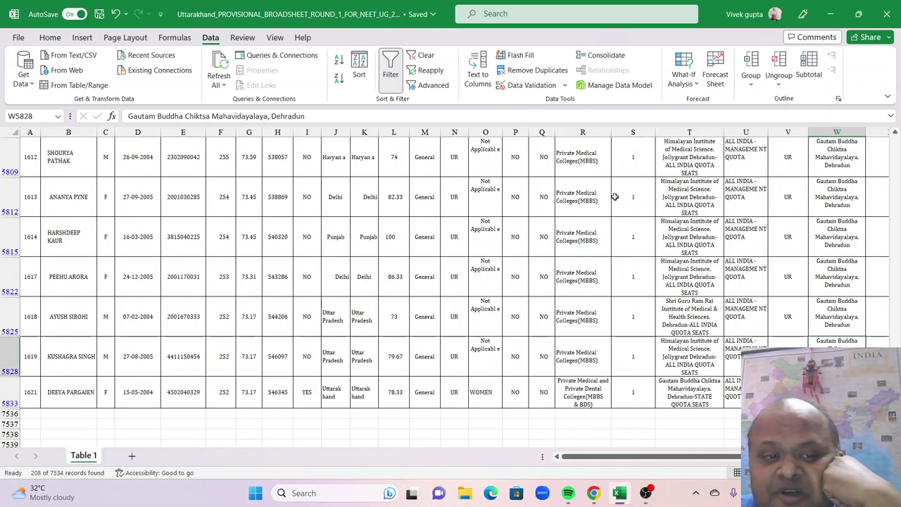
Go to the start of row 5828 and read across the candidate's details to the NEET marks in column F.
key(Left)
key(Left)
key(Left)
key(Left)
key(Left)
key(Left)
key(Left)
key(Left)
key(Left)
key(Left)
key(Left)
key(Left)
key(Left)
key(Left)
key(Left)
key(Left)
key(Left)
key(Left)
key(Left)
key(Left)
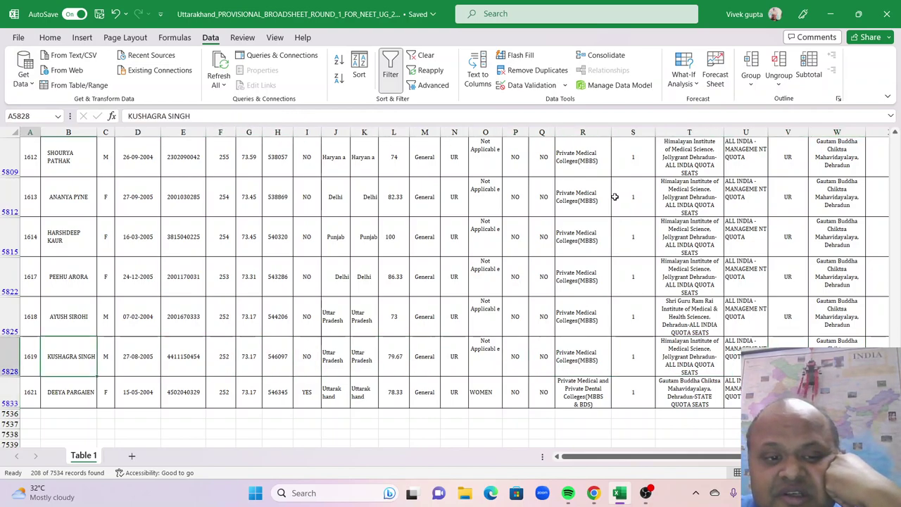
key(Right)
key(Right)
key(Right)
key(Right)
key(Right)
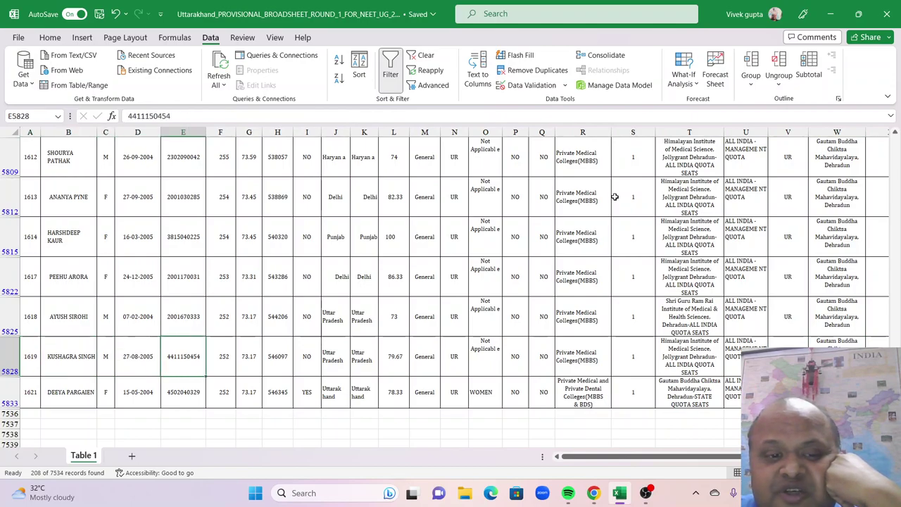
Review the NEET marks in column F upward from row 5828 to row 5525.
key(Up)
key(Up)
key(Up)
key(Up)
key(Up)
key(Up)
key(Up)
key(Up)
key(Up)
key(Up)
key(Up)
key(Up)
key(Up)
key(Up)
key(Up)
key(Up)
key(Up)
key(Up)
key(Up)
key(Up)
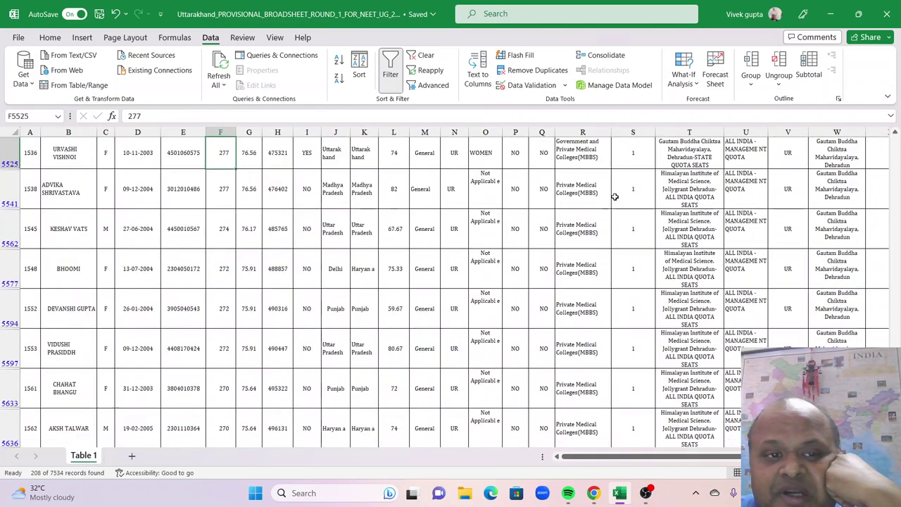
Review the NEET marks in column F further up, from row 5525 to row 5032.
key(Up)
key(Up)
key(Up)
key(Up)
key(Up)
key(Up)
key(Up)
key(Up)
key(Up)
key(Up)
key(Up)
key(Up)
key(Up)
key(Up)
key(Up)
key(Up)
key(Up)
key(Up)
key(Up)
key(Up)
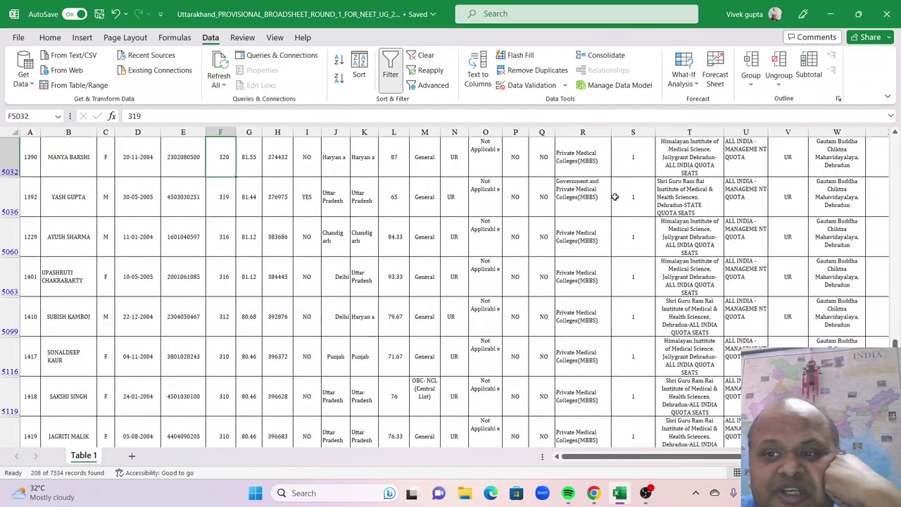
Continue reviewing the column F marks upward from row 5032 to row 4740, checking the matching Alloted College entries.
key(Up)
key(Up)
key(Up)
key(Up)
key(Up)
key(Up)
key(Up)
key(Up)
key(Up)
key(Up)
key(Up)
key(Up)
key(Up)
key(Up)
key(Up)
key(Up)
key(Up)
key(Up)
key(Up)
key(Up)
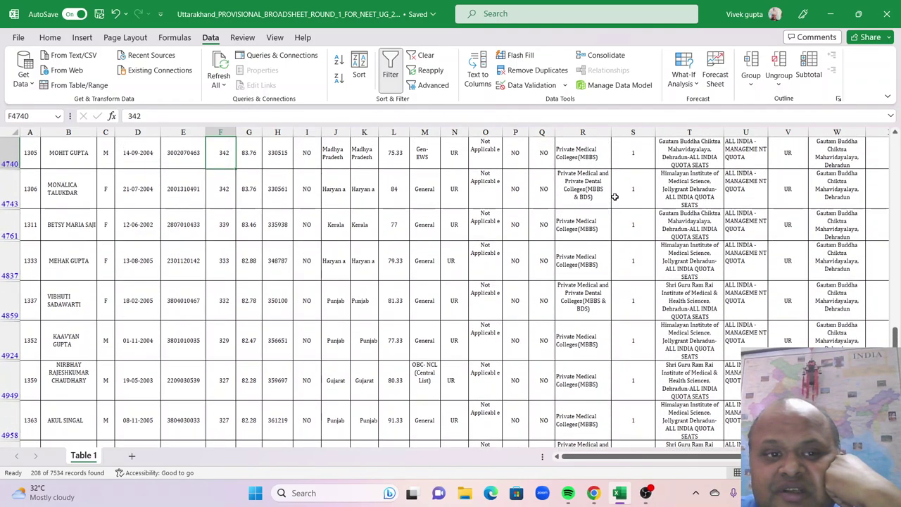
Compare the marks and Alloted College entries of the records between row 4607 and row 4740.
key(Down)
key(Down)
key(Down)
key(Down)
key(Down)
key(Down)
key(Down)
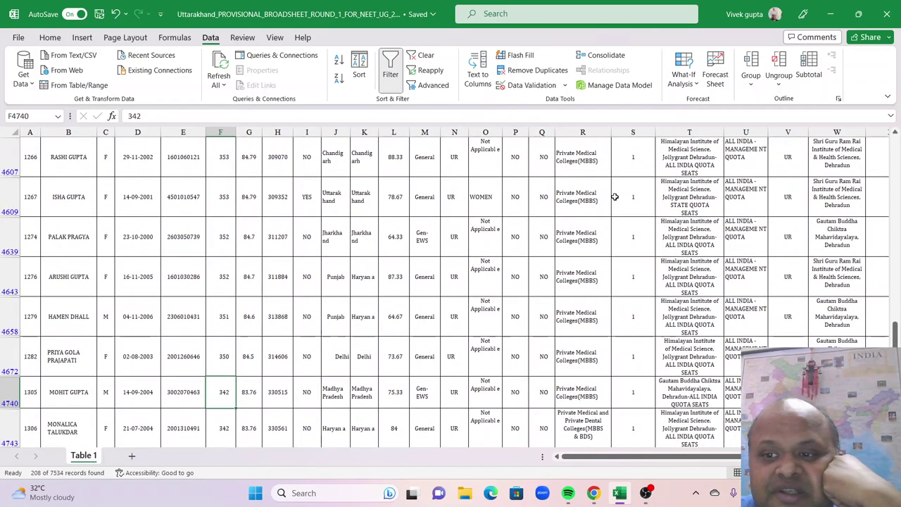
key(Down)
key(Up)
key(Up)
key(Up)
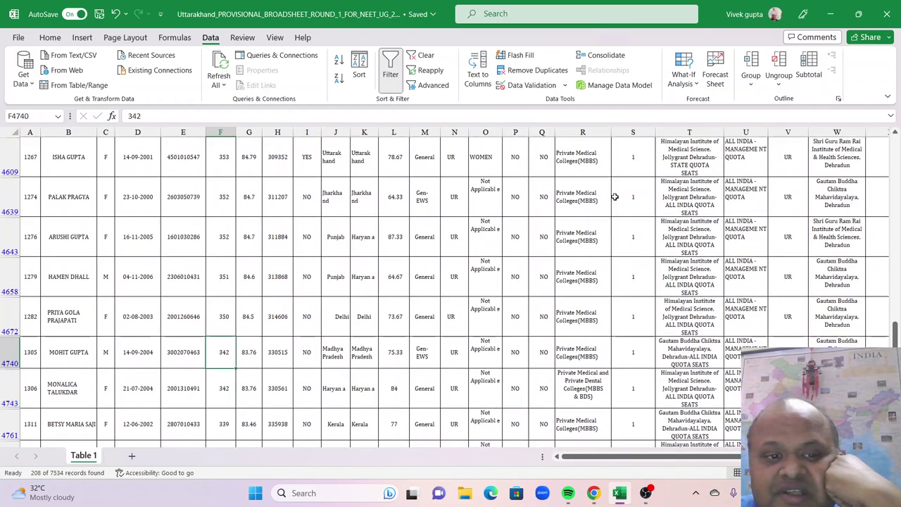
Review the column F marks of the Gautam Buddha Chiktsa Mahavidayalaya allotments from row 4740 down to row 4961.
key(Down)
key(Down)
key(Down)
key(Down)
key(Down)
key(Down)
key(Down)
key(Down)
key(Down)
key(Down)
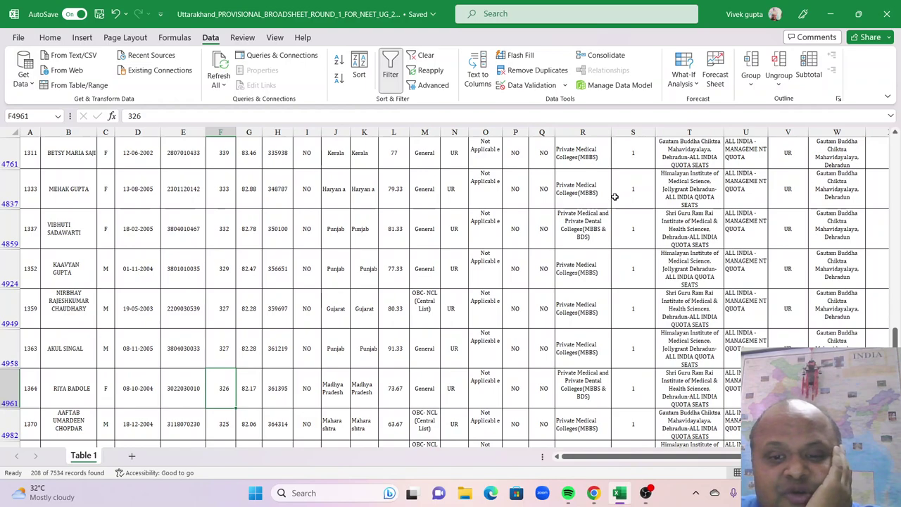
Review the column F marks and Alloted College entries from row 4961 down to row 5099.
key(Down)
key(Down)
key(Down)
key(Down)
key(Down)
key(Down)
key(Down)
key(Down)
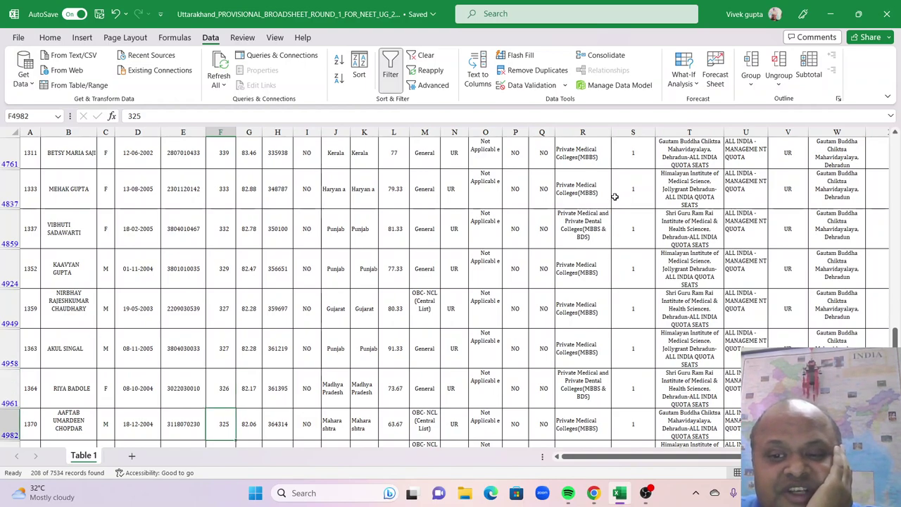
Check the row 5099 record across from its NEET marks to its college preference entries.
key(Right)
key(Right)
key(Right)
key(Right)
key(Right)
key(Right)
key(Right)
key(Right)
key(Right)
key(Right)
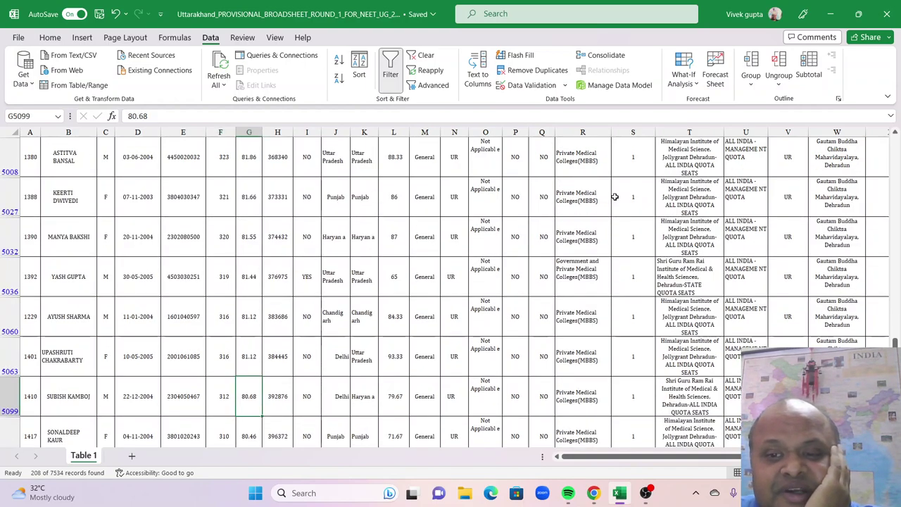
key(Right)
key(Right)
key(Right)
key(Right)
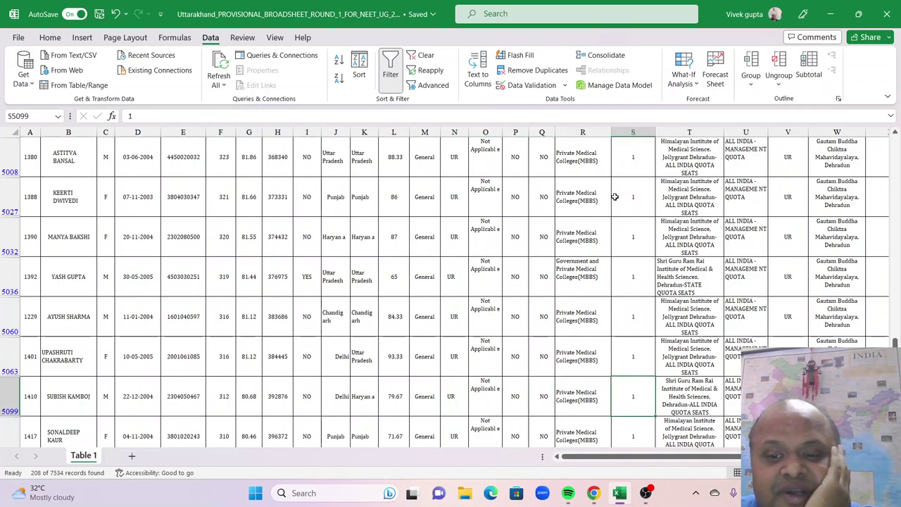
Compare the Opted Colleges entries of the records above row 5099, ending at row 5036.
key(Up)
key(Up)
key(Up)
key(Up)
key(Up)
key(Up)
key(Up)
key(Up)
key(Up)
key(Down)
key(Down)
key(Down)
key(Down)
key(Down)
key(Down)
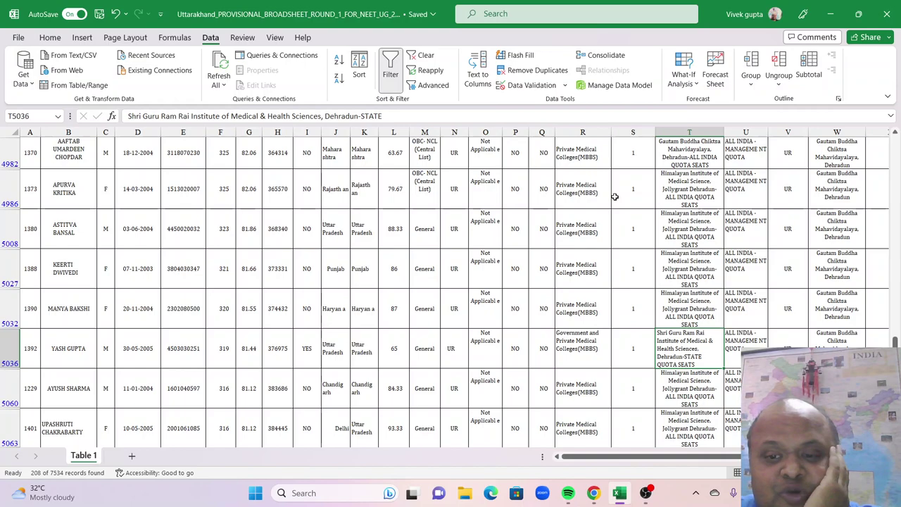
Review the Opted Colleges entries from row 5036 up to row 4837.
key(Up)
key(Up)
key(Up)
key(Up)
key(Up)
key(Up)
key(Up)
key(Up)
key(Up)
key(Up)
key(Up)
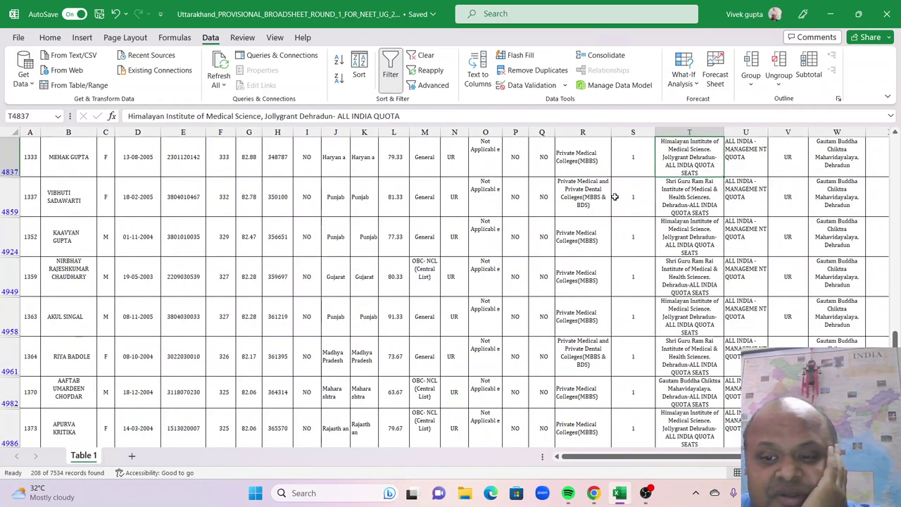
Check the Opted Colleges entries down to row 4982 and back up to row 4743.
key(Down)
key(Down)
key(Down)
key(Down)
key(Down)
key(Down)
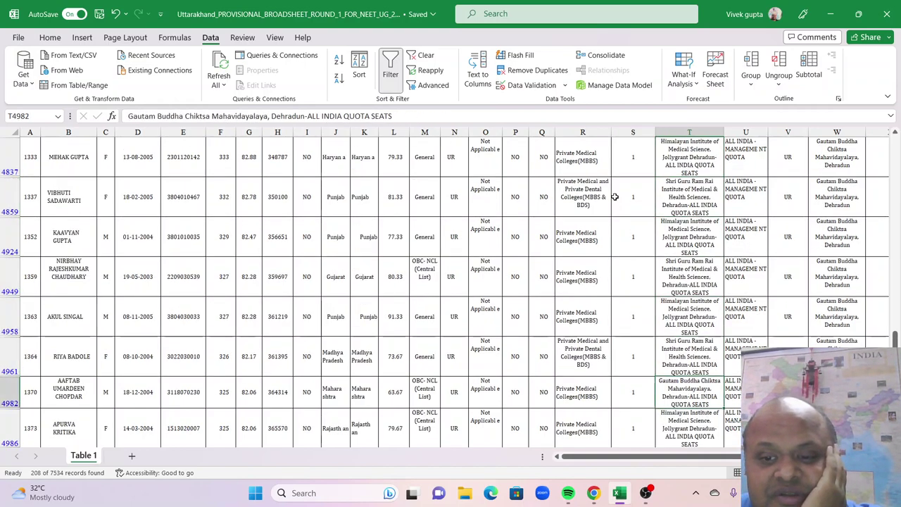
key(Up)
key(Up)
key(Up)
key(Up)
key(Up)
key(Up)
key(Up)
key(Up)
key(Up)
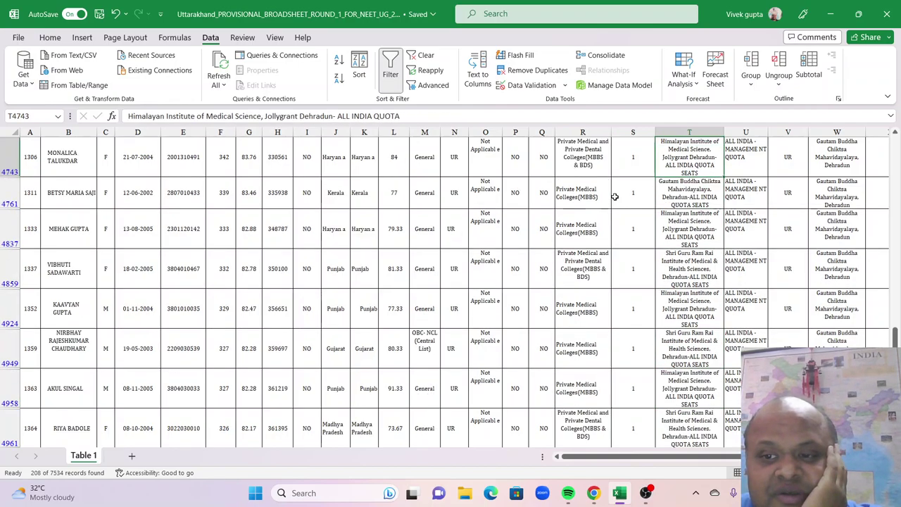
Review the Opted Colleges entries upward from row 4743 to row 4117.
key(Up)
key(Up)
key(Up)
key(Up)
key(Up)
key(Up)
key(Up)
key(Up)
key(Up)
key(Up)
key(Up)
key(Up)
key(Up)
key(Up)
key(Up)
key(Up)
key(Up)
key(Up)
key(Up)
key(Up)
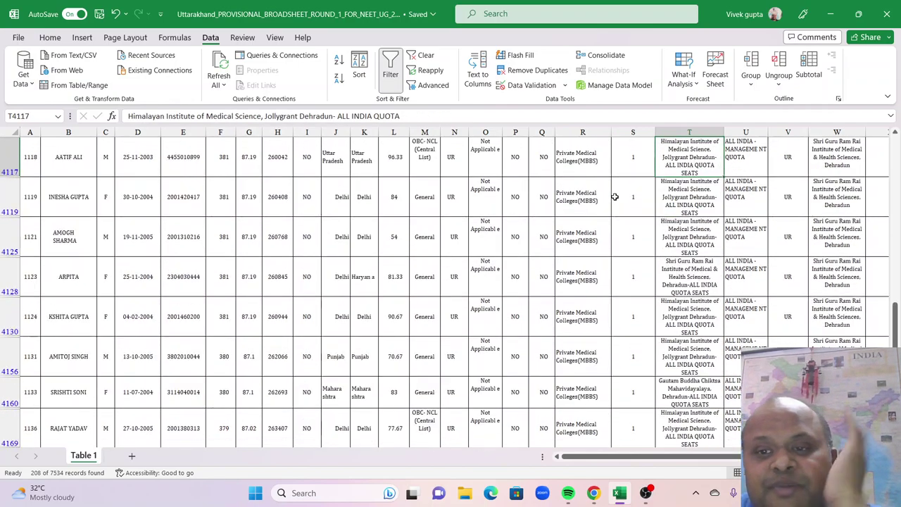
Continue upward through the Opted Colleges column from row 4117 to row 2906.
key(Up)
key(Up)
key(Up)
key(Up)
key(Up)
key(Up)
key(Up)
key(Up)
key(Up)
key(Up)
key(Up)
key(Up)
key(Up)
key(Up)
key(Up)
key(Up)
key(Up)
key(Up)
key(Up)
key(Up)
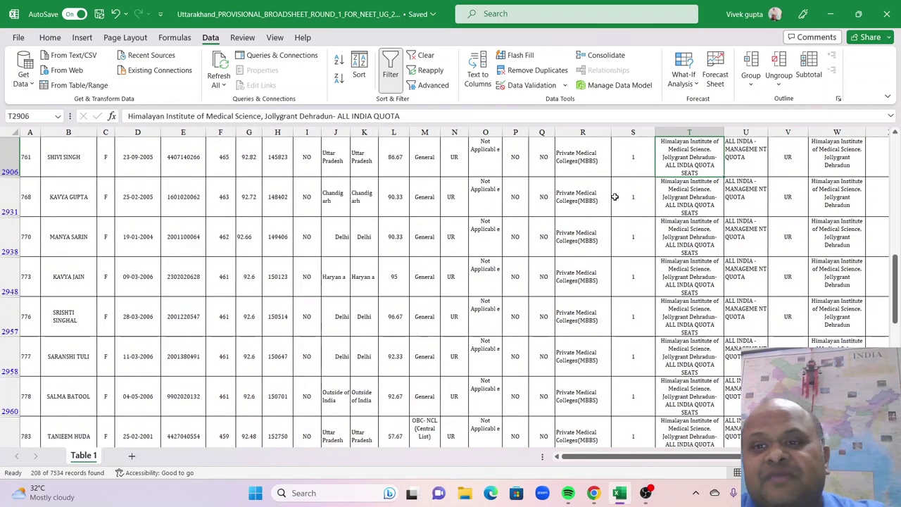
Review the remaining Opted Colleges entries above row 2906, up to the start of the filtered list.
key(Up)
key(Up)
key(Up)
key(Up)
key(Up)
key(Up)
key(Up)
key(Up)
key(Up)
key(Up)
key(Up)
key(Up)
key(Up)
key(Up)
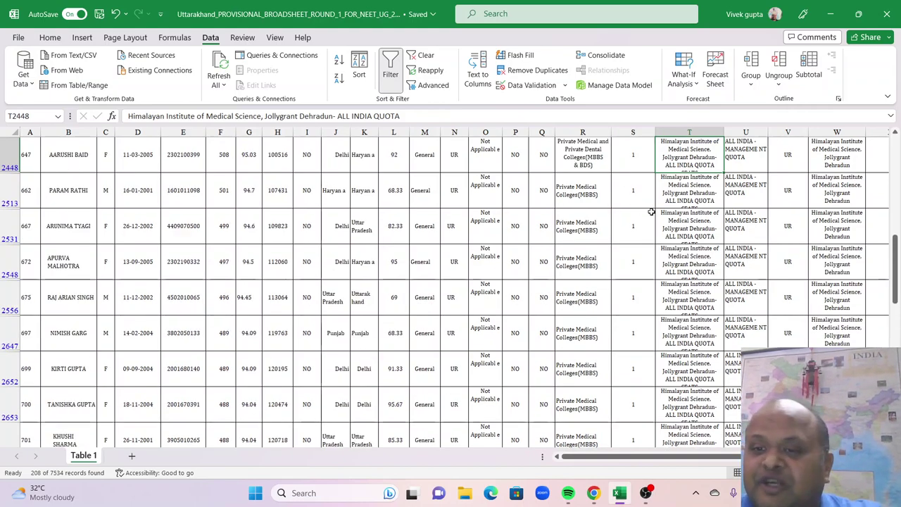
key(Down)
key(Down)
key(Down)
key(Down)
key(Down)
scroll(651, 211, up, 3)
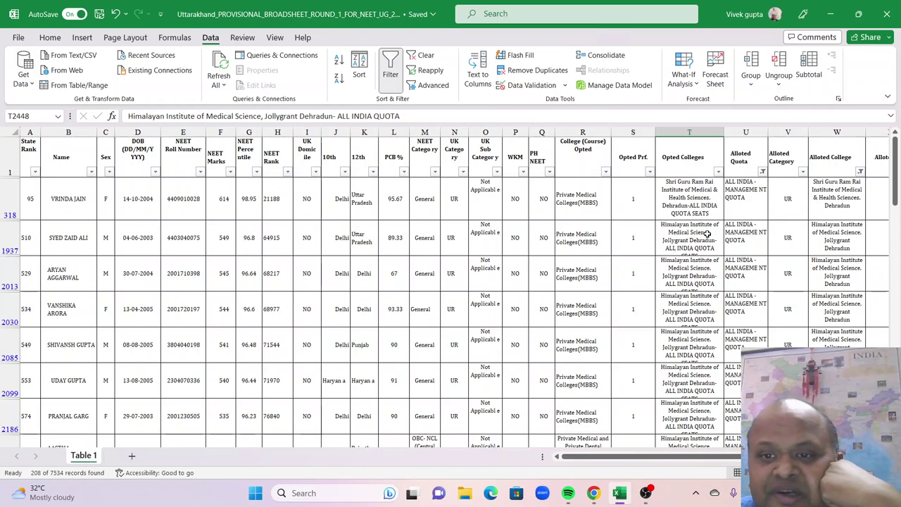
Examine the row 1937 record from its Himalayan Institute of Medical Science allotment back to its NEET marks.
click(819, 244)
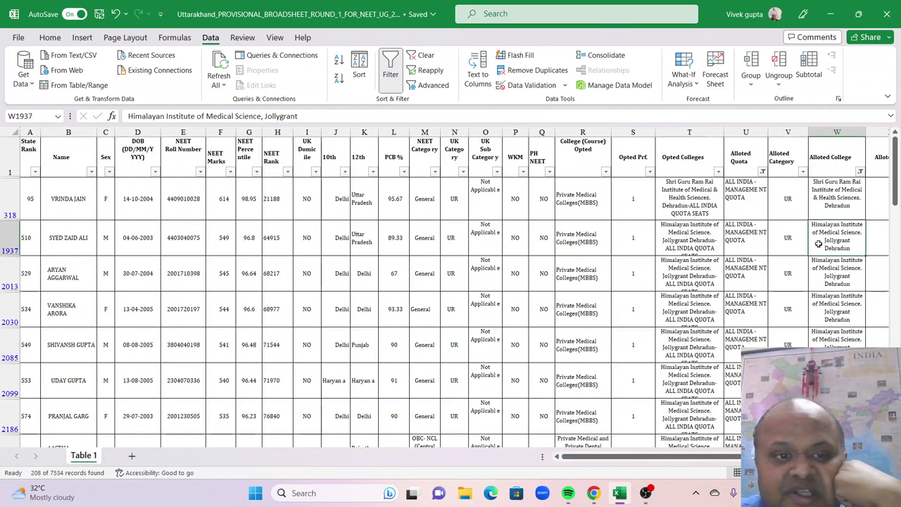
key(Left)
key(Left)
key(Left)
key(Left)
key(Left)
key(Left)
key(Left)
key(Left)
key(Left)
key(Left)
key(Left)
key(Left)
key(Left)
key(Left)
key(Left)
key(Left)
key(Left)
key(Left)
key(Left)
key(Left)
key(Right)
key(Right)
key(Right)
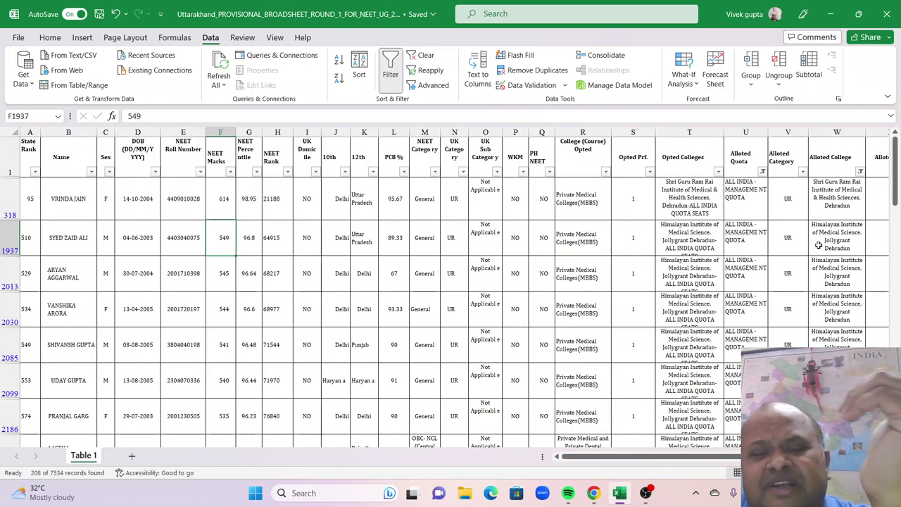
Look over the Himalayan Institute of Medical Science allotments down to about row 2958 and return to the header row.
scroll(818, 245, down, 10)
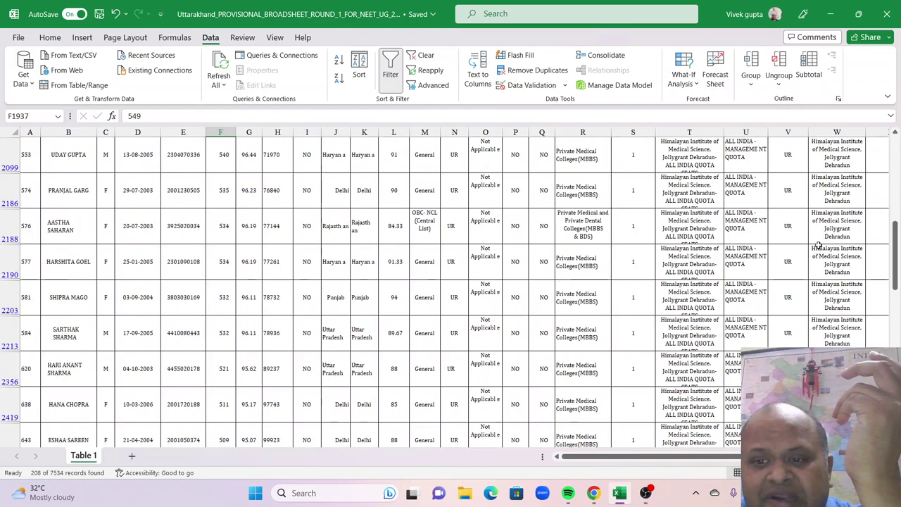
scroll(816, 249, down, 2)
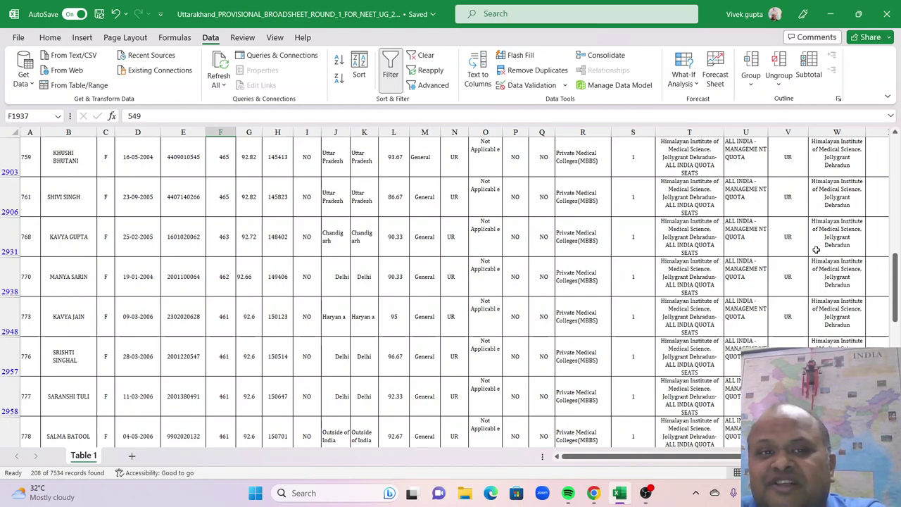
scroll(814, 249, up, 15)
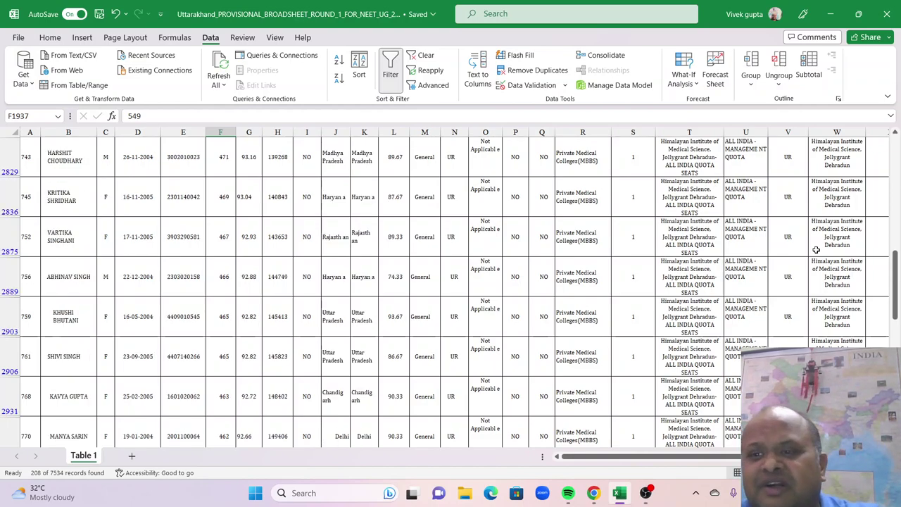
scroll(815, 249, up, 1)
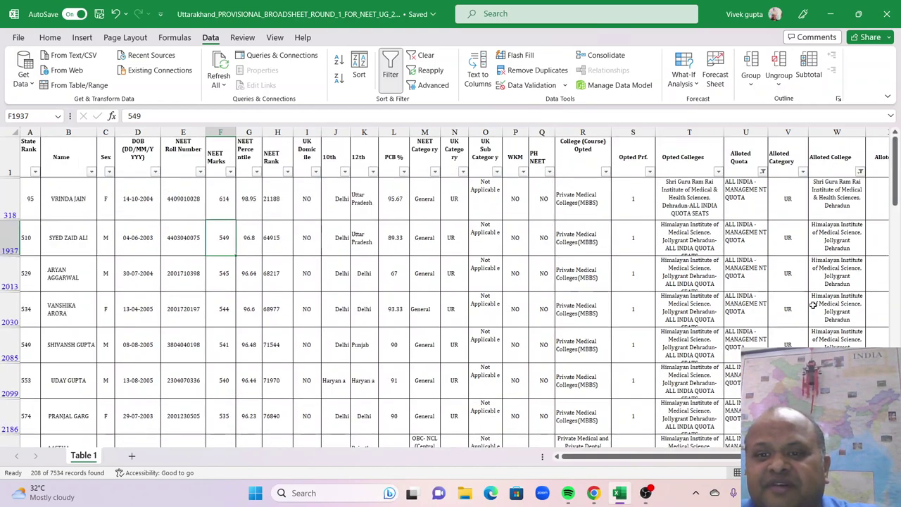
Review the NEET marks, ranks and Alloted College entries from row 2030 down to row 4130.
click(664, 319)
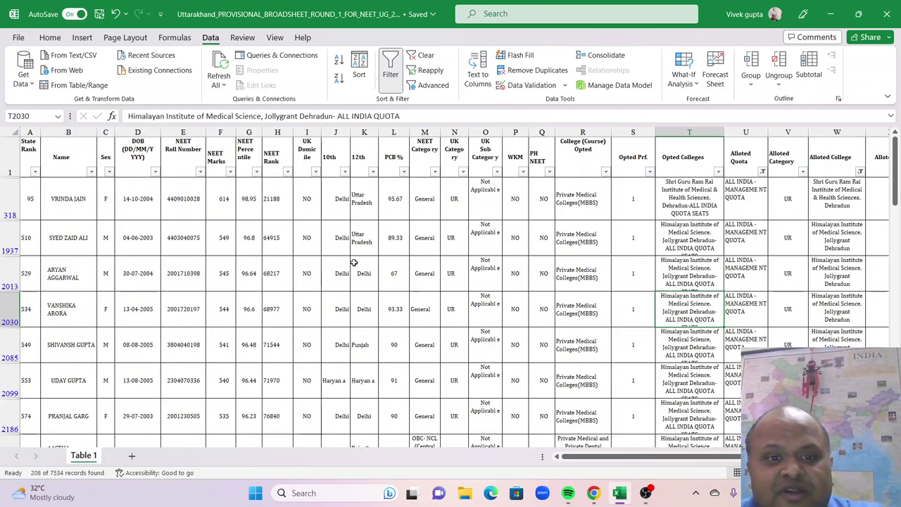
scroll(243, 371, down, 15)
scroll(242, 382, down, 20)
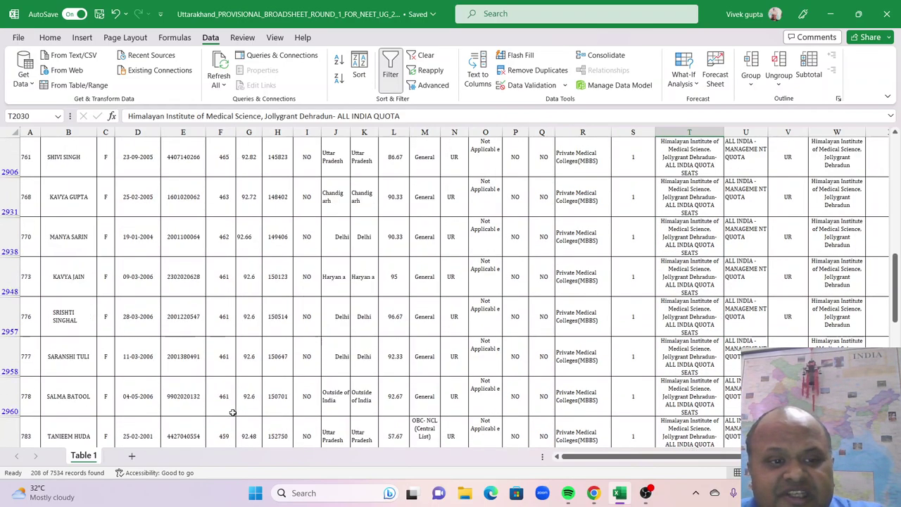
scroll(223, 427, down, 20)
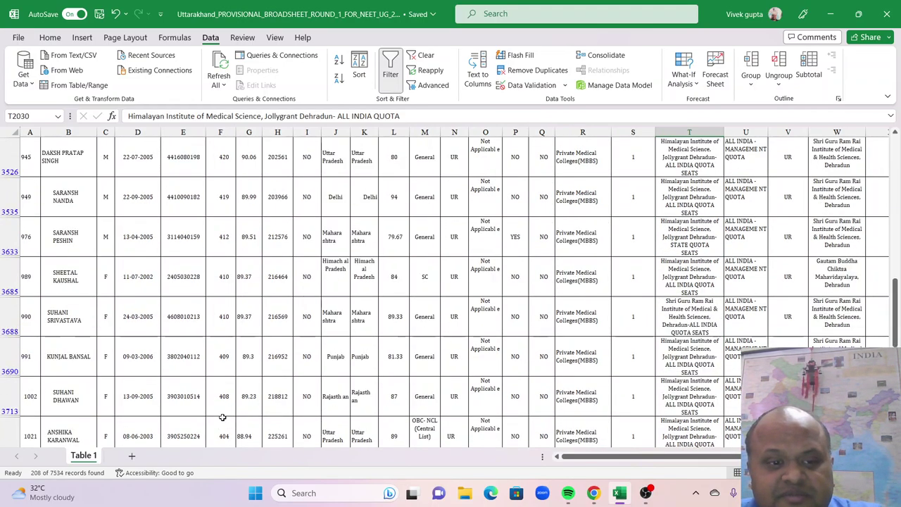
scroll(249, 407, down, 15)
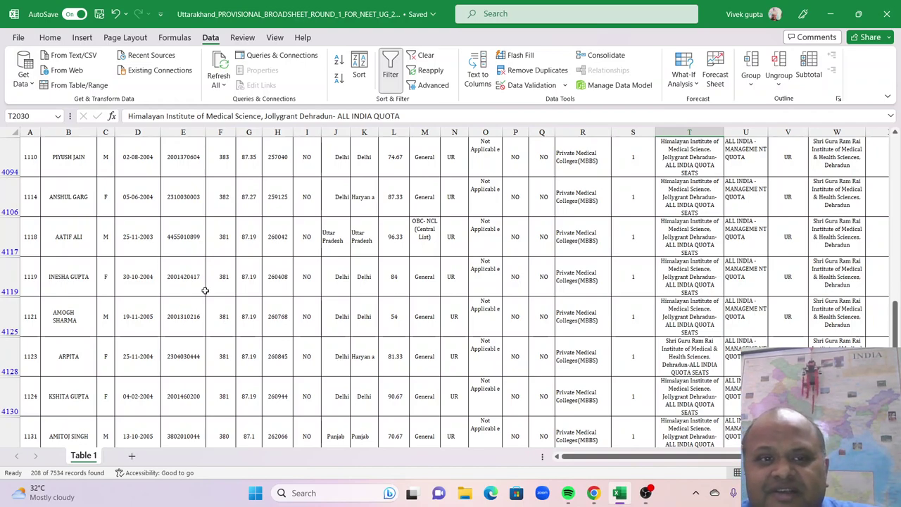
click(645, 494)
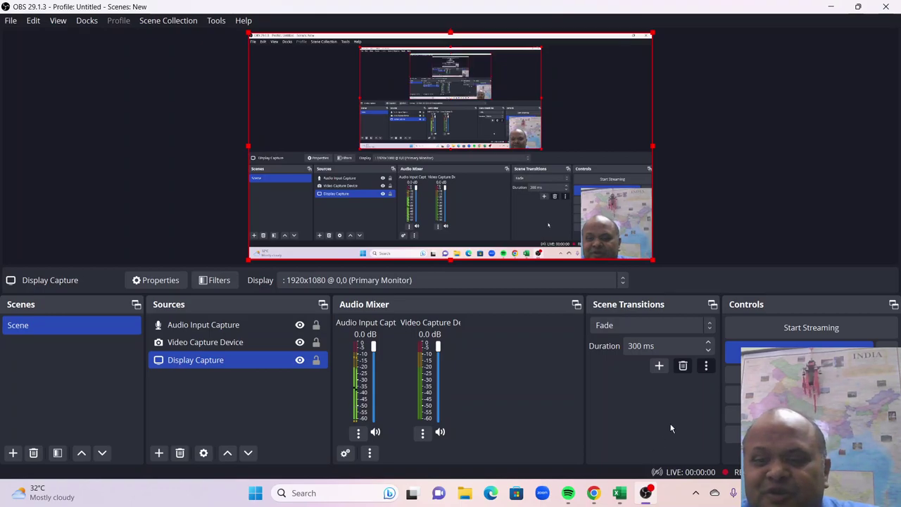